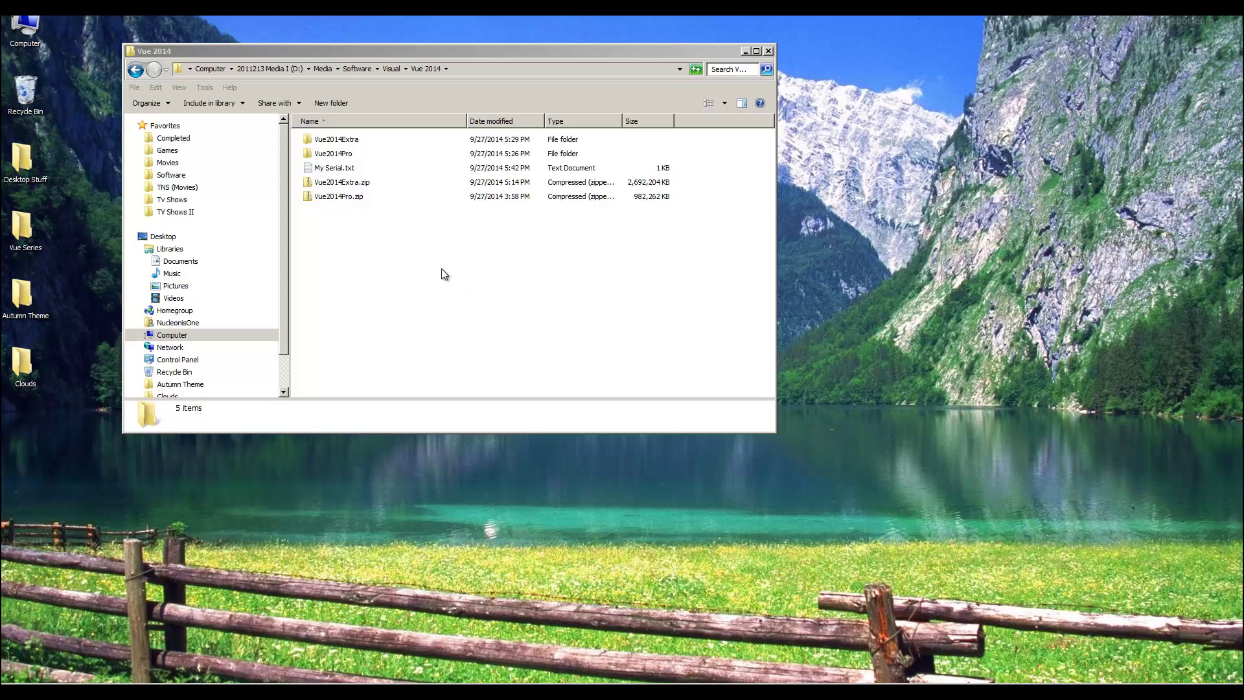
# Step: Start adding My Serial.txt to a 7-Zip archive, then cancel the dialog
pyautogui.rightClick(321, 167)
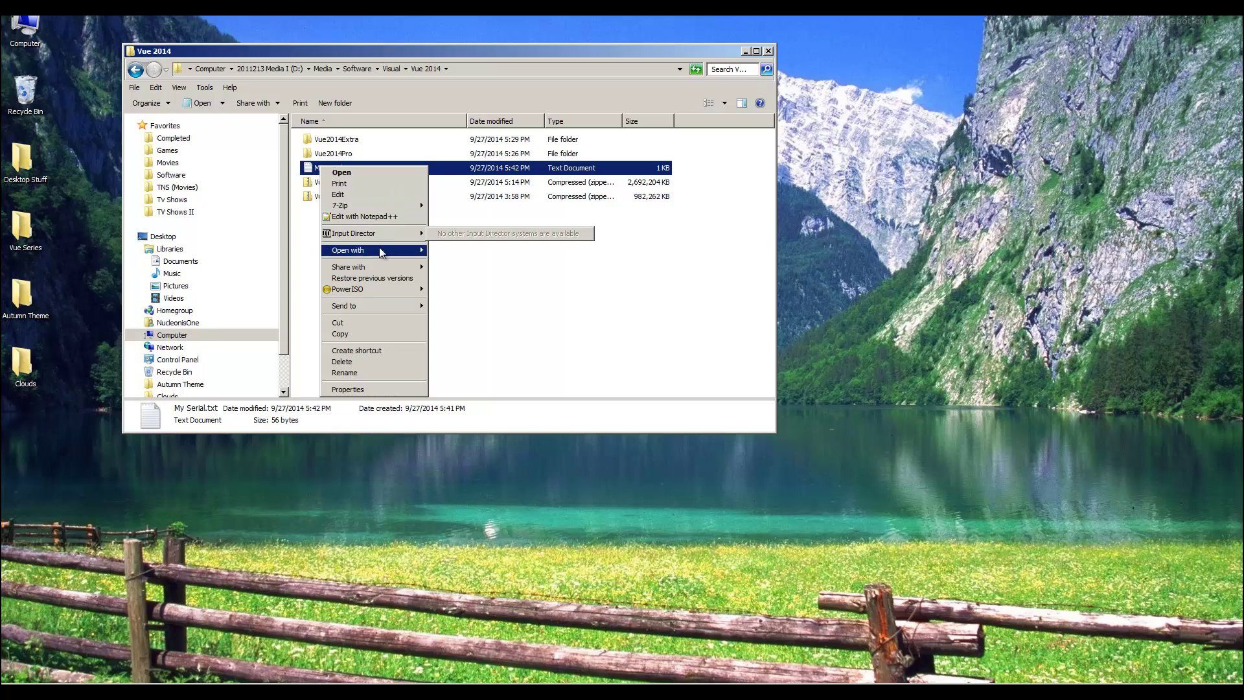
pyautogui.moveTo(387, 210)
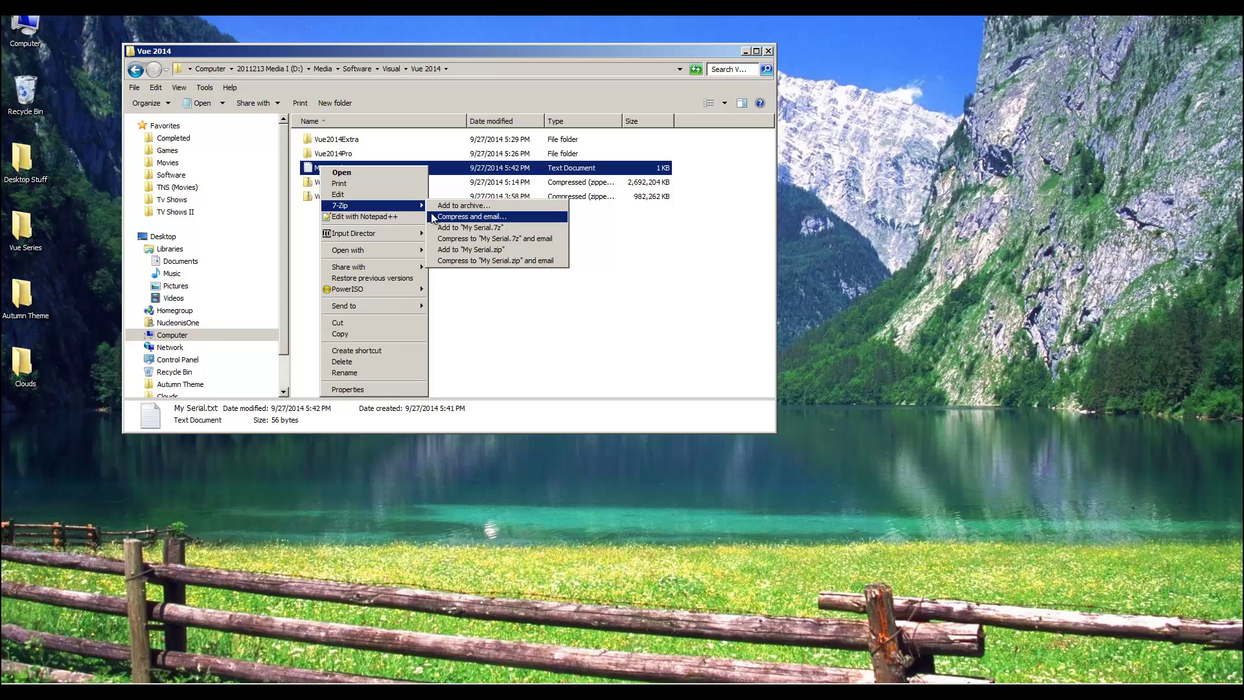
pyautogui.click(473, 206)
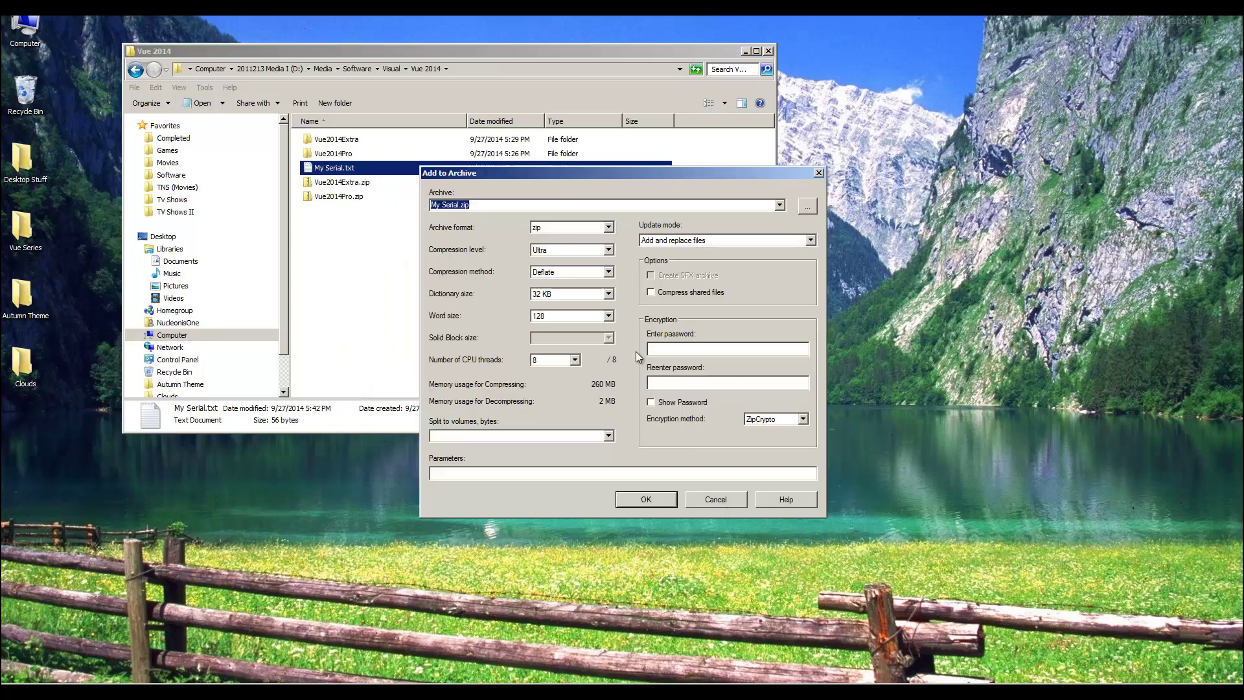
pyautogui.click(664, 350)
pyautogui.click(713, 499)
# Step: Archive My Serial.txt into My Serial.zip protected by an entered and confirmed password
pyautogui.rightClick(337, 171)
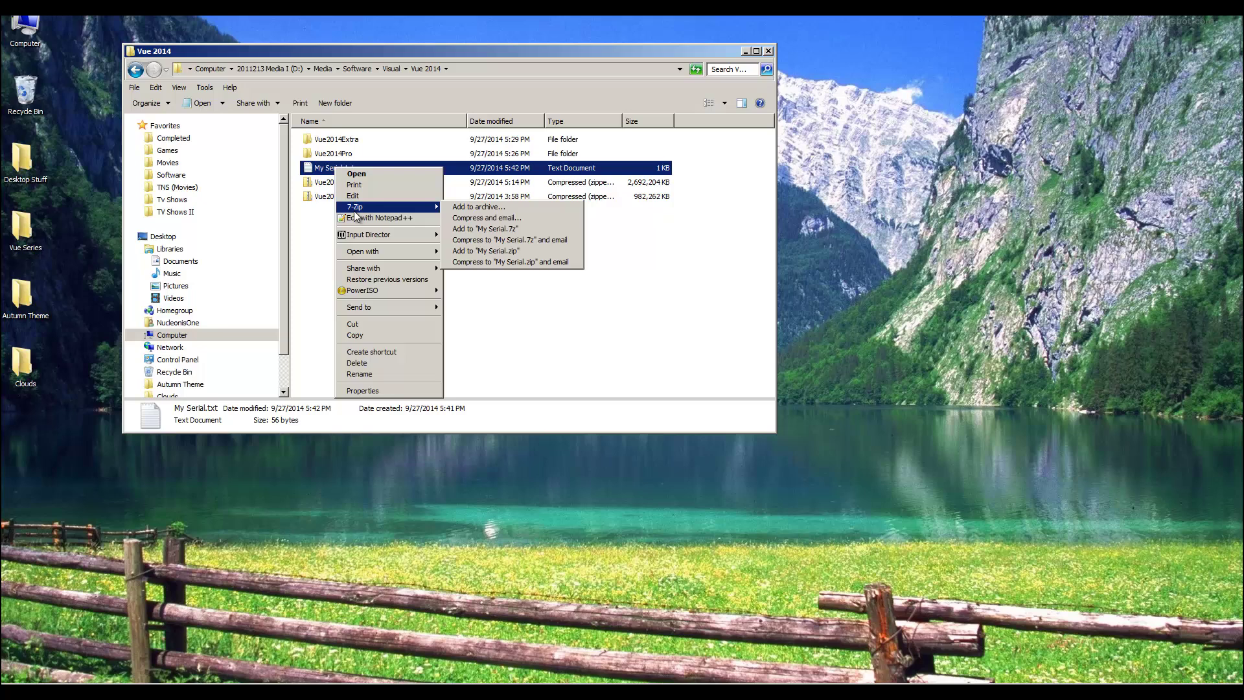
pyautogui.rightClick(317, 170)
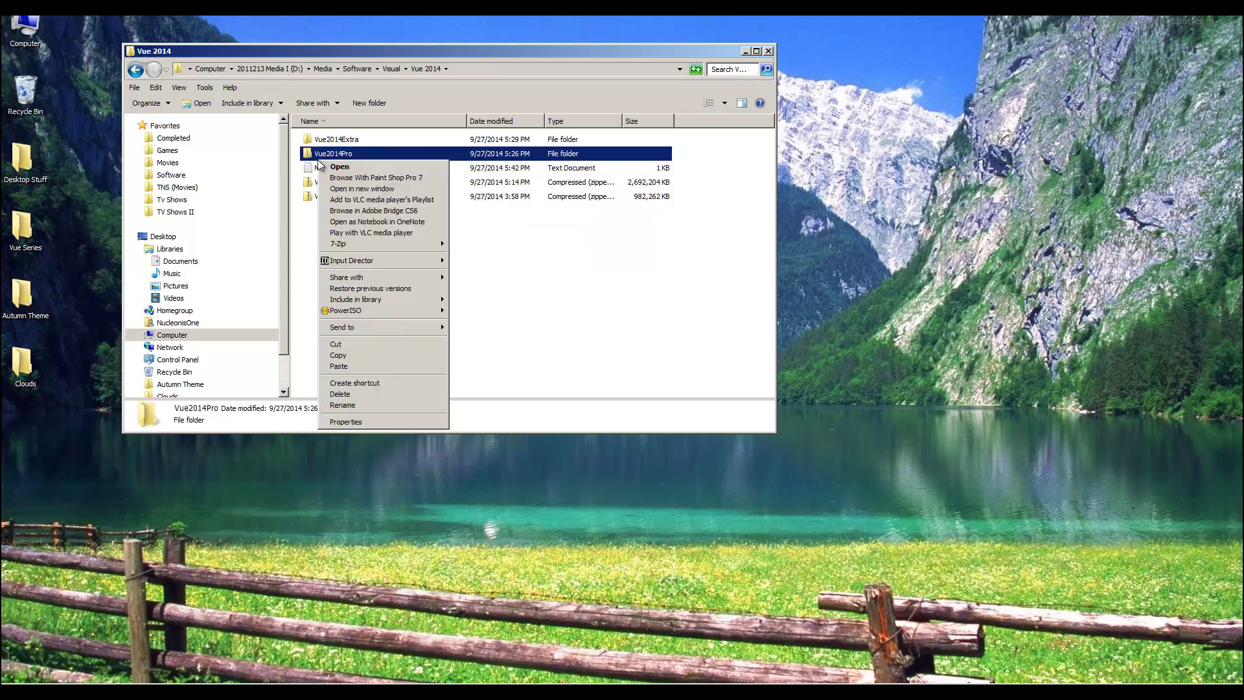
pyautogui.moveTo(358, 207)
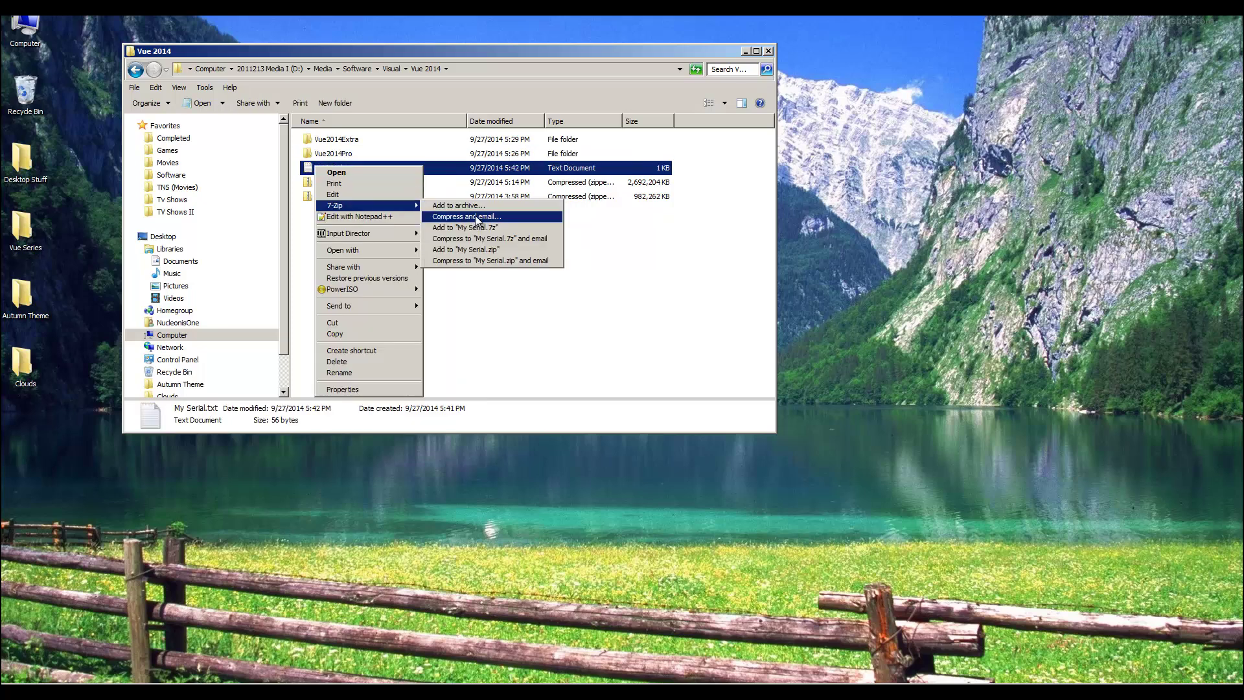
pyautogui.click(482, 215)
pyautogui.click(681, 348)
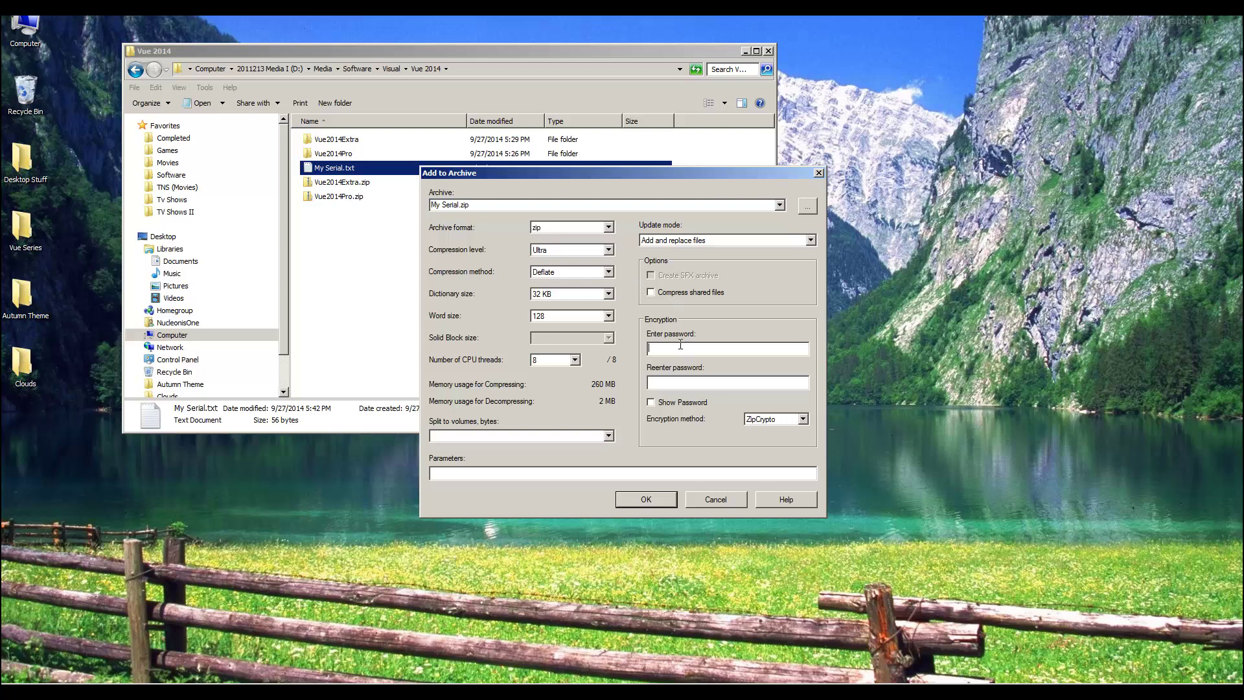
pyautogui.write('*********')
pyautogui.press('Tab')
pyautogui.write('******')
pyautogui.press('Return')
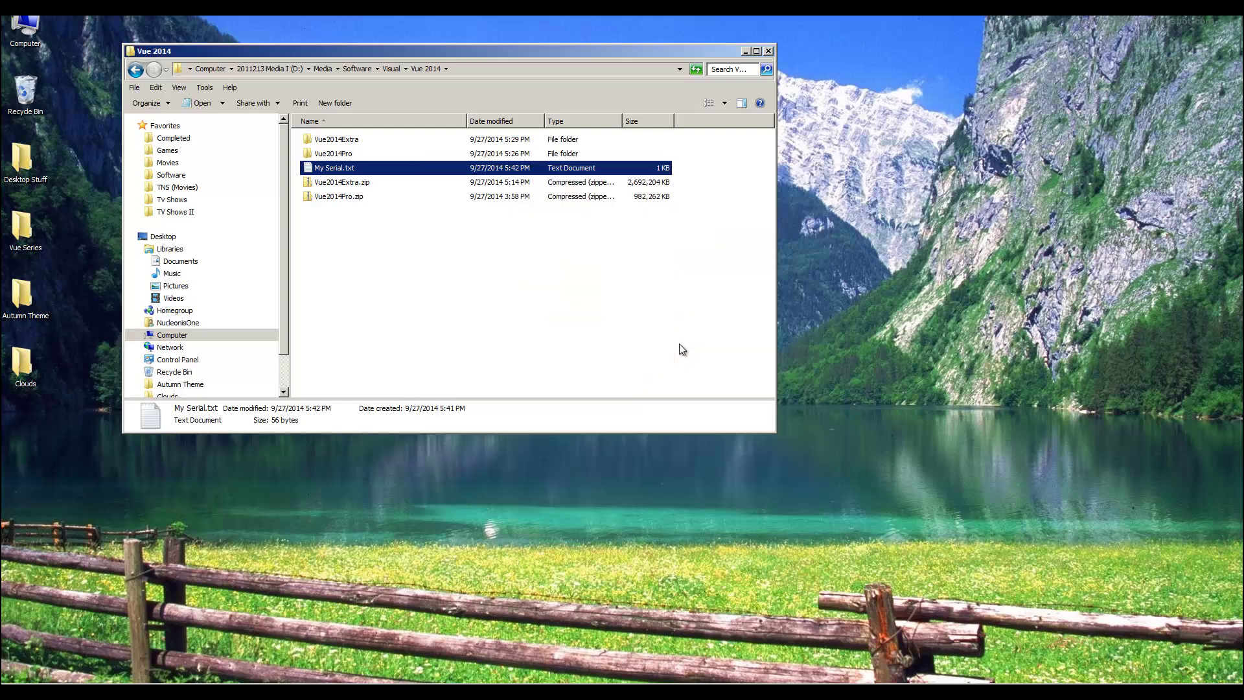
# Step: Open My Serial.zip and confirm My Serial.txt inside demands a password
pyautogui.doubleClick(337, 181)
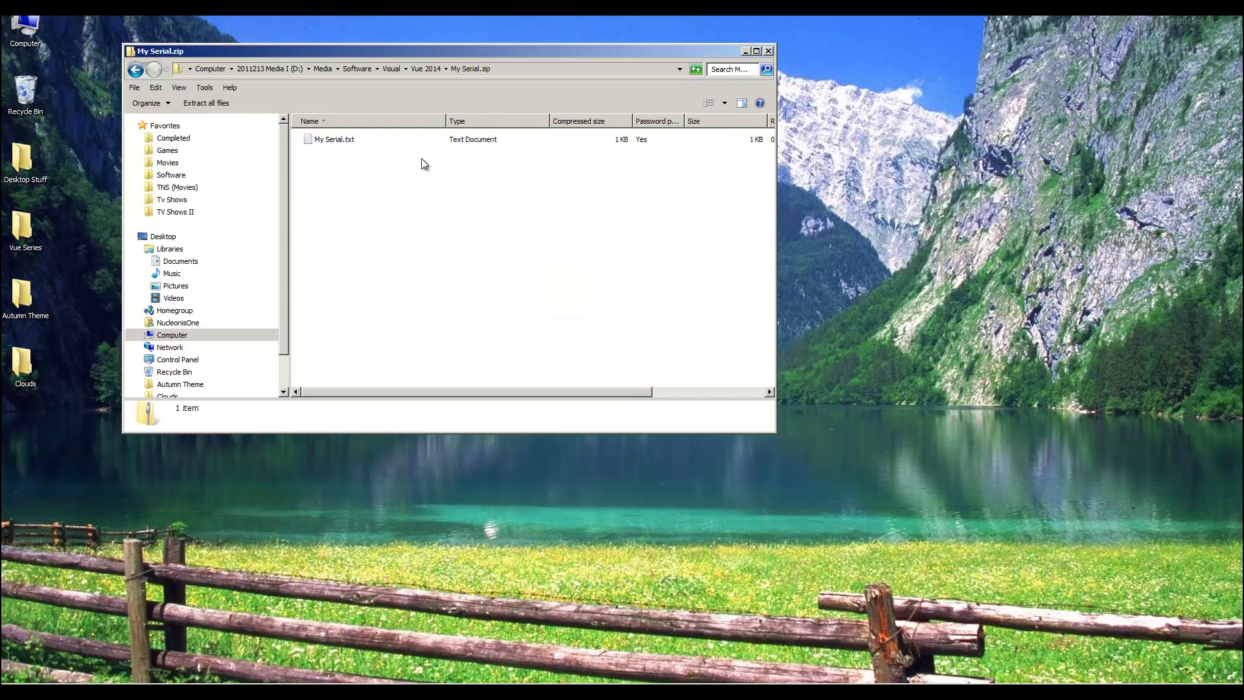
pyautogui.doubleClick(345, 141)
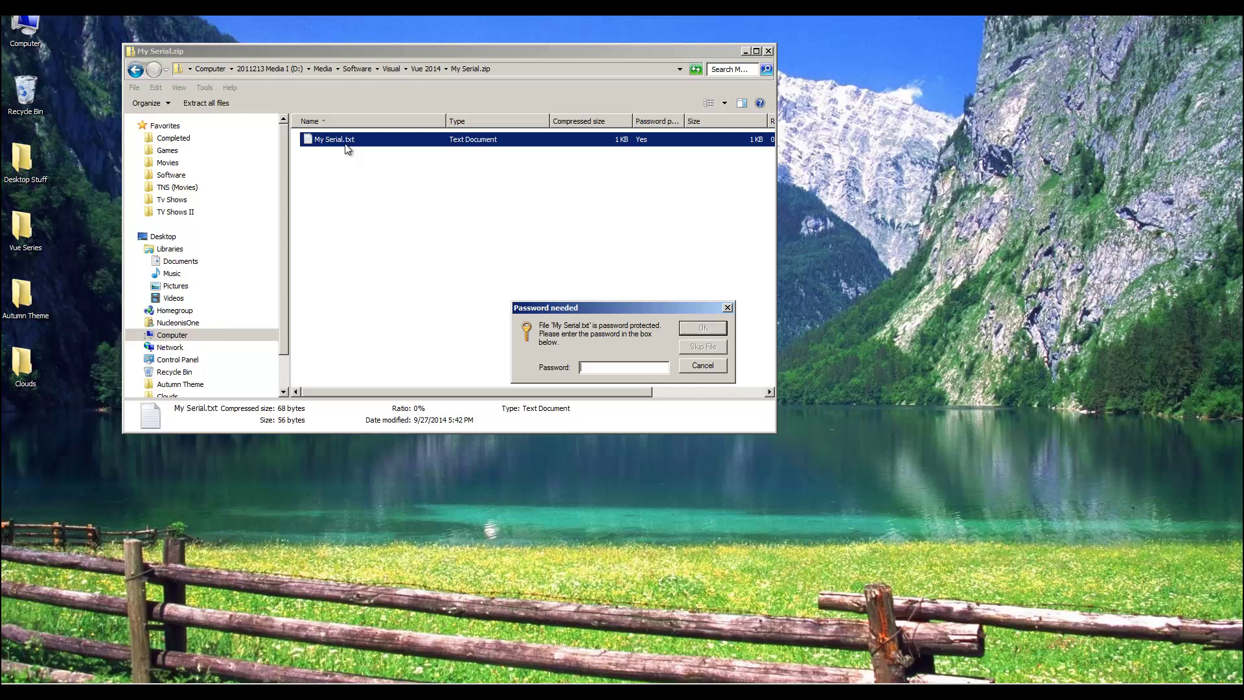
pyautogui.click(686, 365)
# Step: Delete the original My Serial.txt from the Vue 2014 folder
pyautogui.click(135, 70)
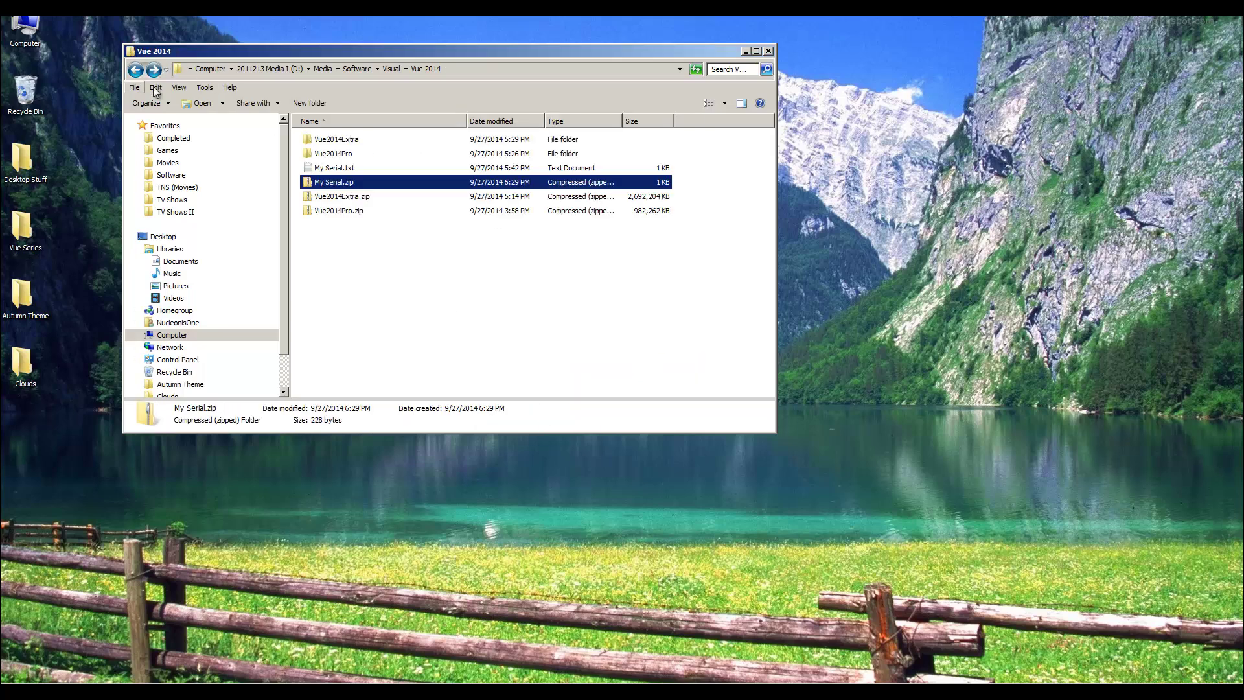
pyautogui.rightClick(313, 169)
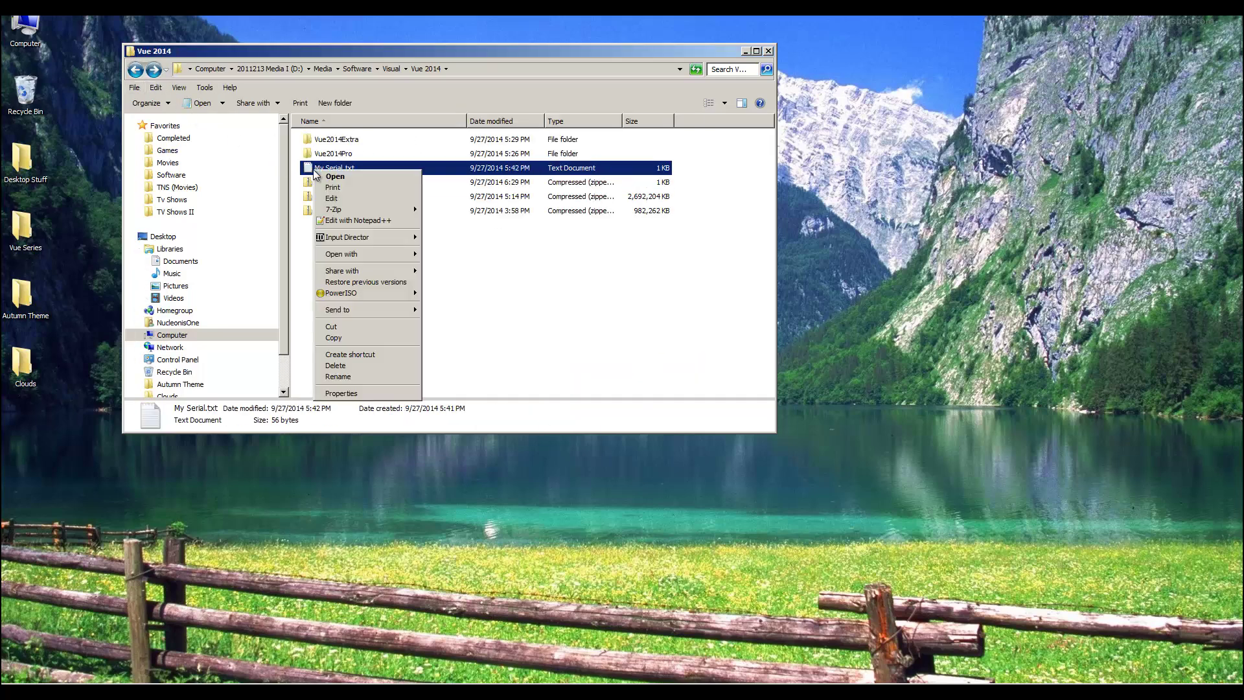
pyautogui.click(363, 365)
pyautogui.click(654, 399)
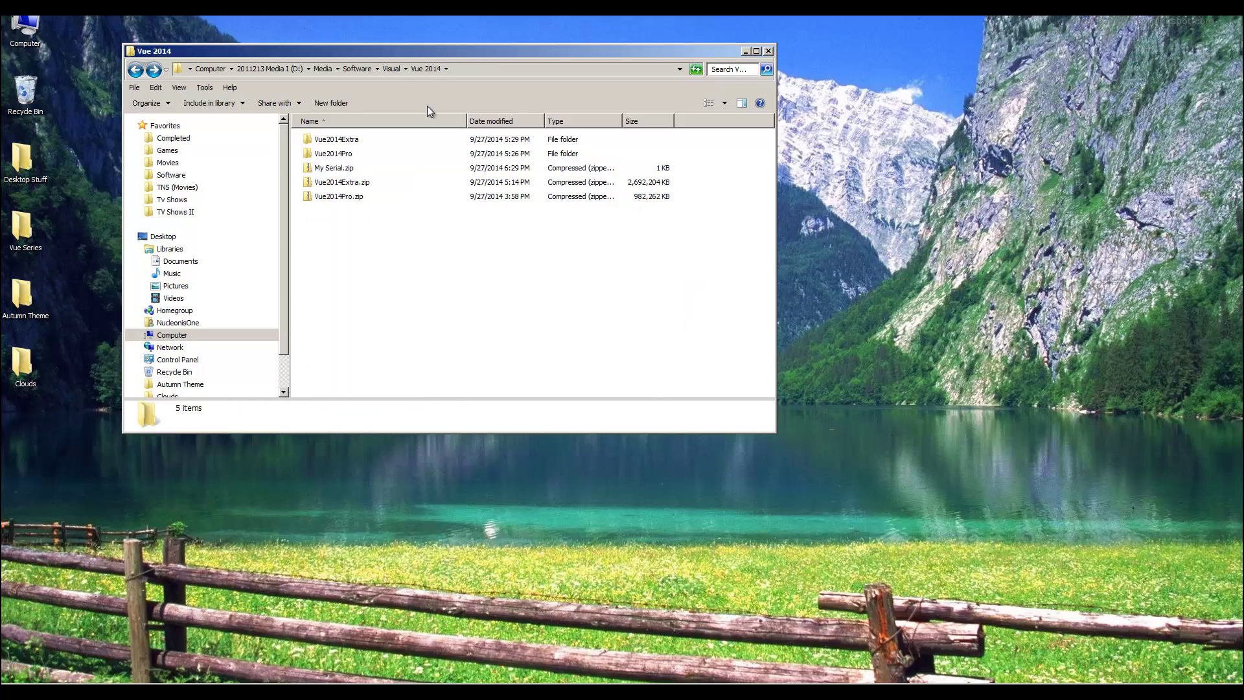
# Step: Select My Serial.zip, Vue2014Pro.zip and Vue2014Extra.zip in turn
pyautogui.click(350, 170)
pyautogui.click(349, 198)
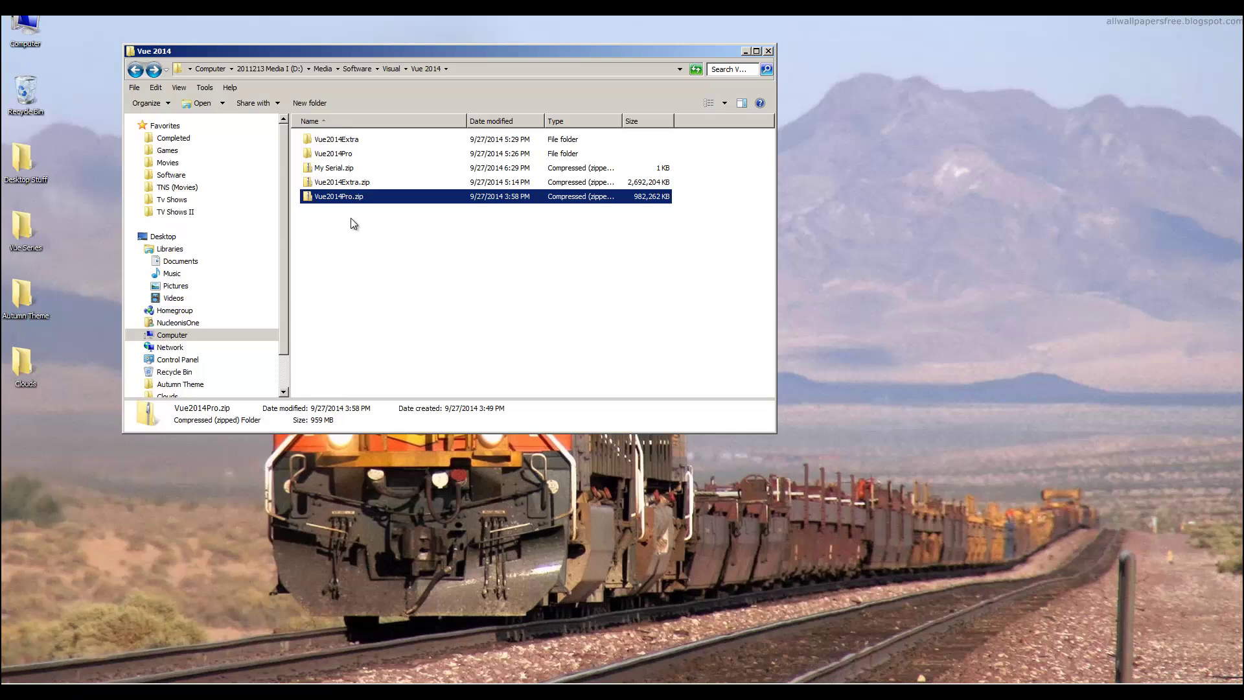
pyautogui.click(346, 183)
pyautogui.click(344, 169)
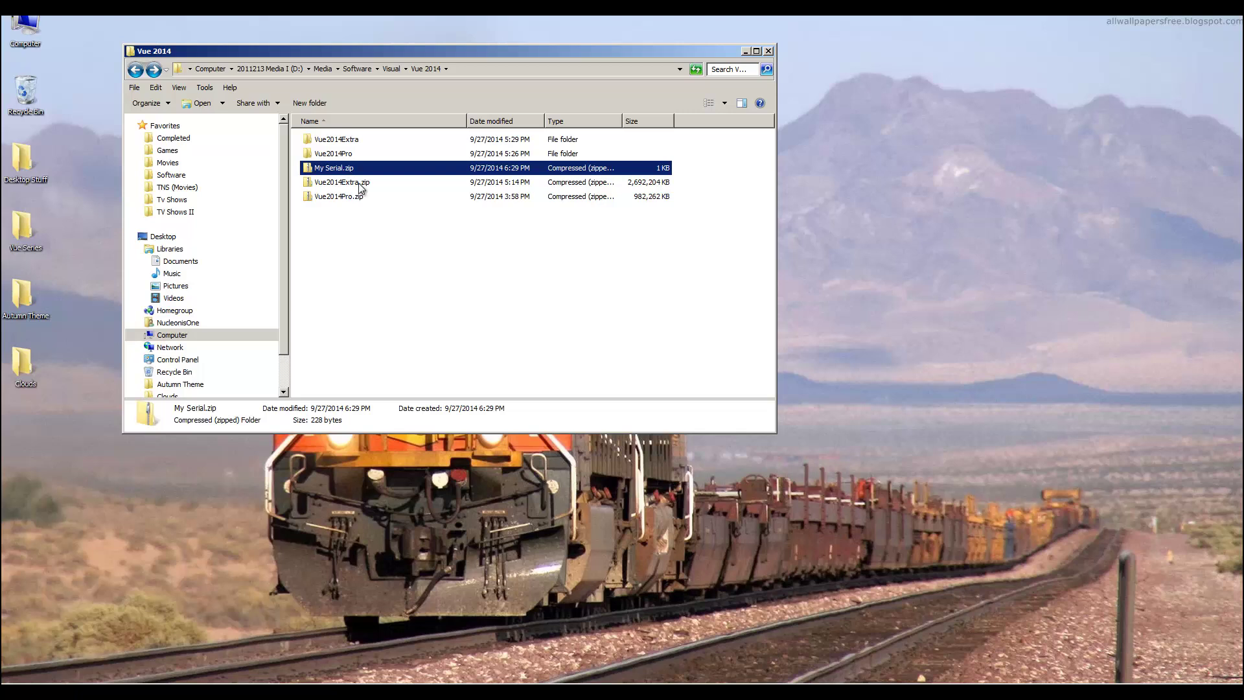
pyautogui.moveTo(387, 266); pyautogui.dragTo(302, 174)
pyautogui.click(352, 224)
pyautogui.click(360, 198)
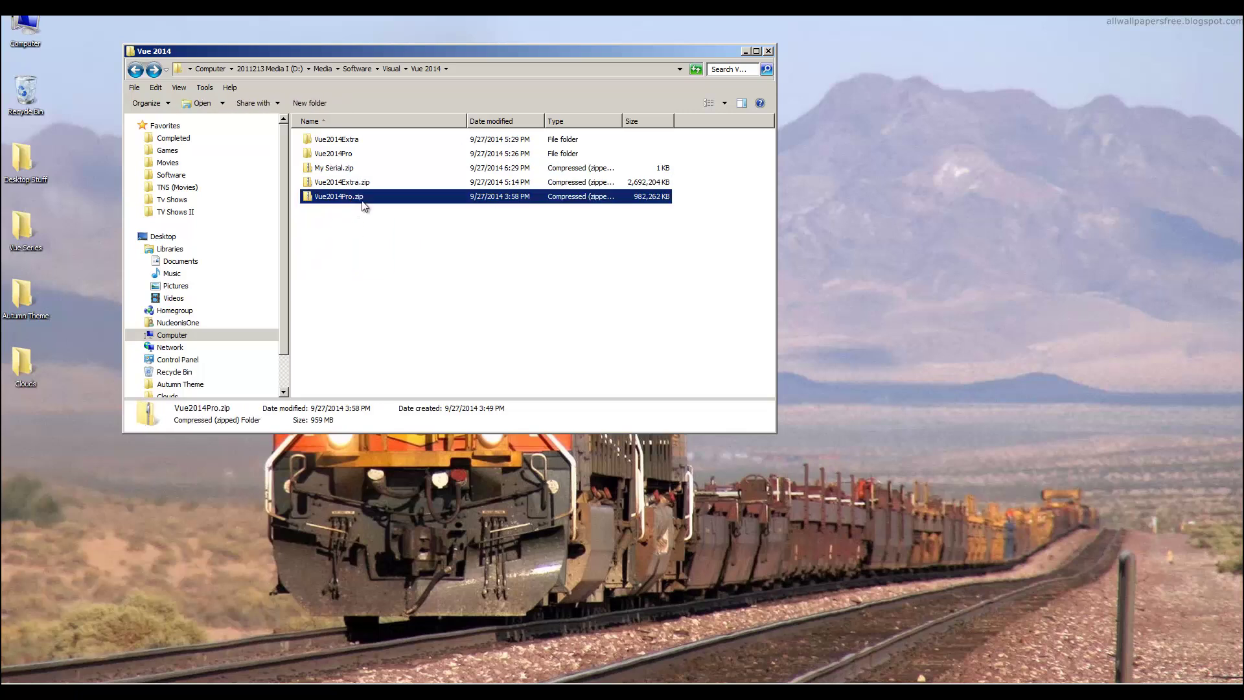
pyautogui.click(355, 241)
pyautogui.click(348, 203)
pyautogui.click(361, 219)
pyautogui.press('Up')
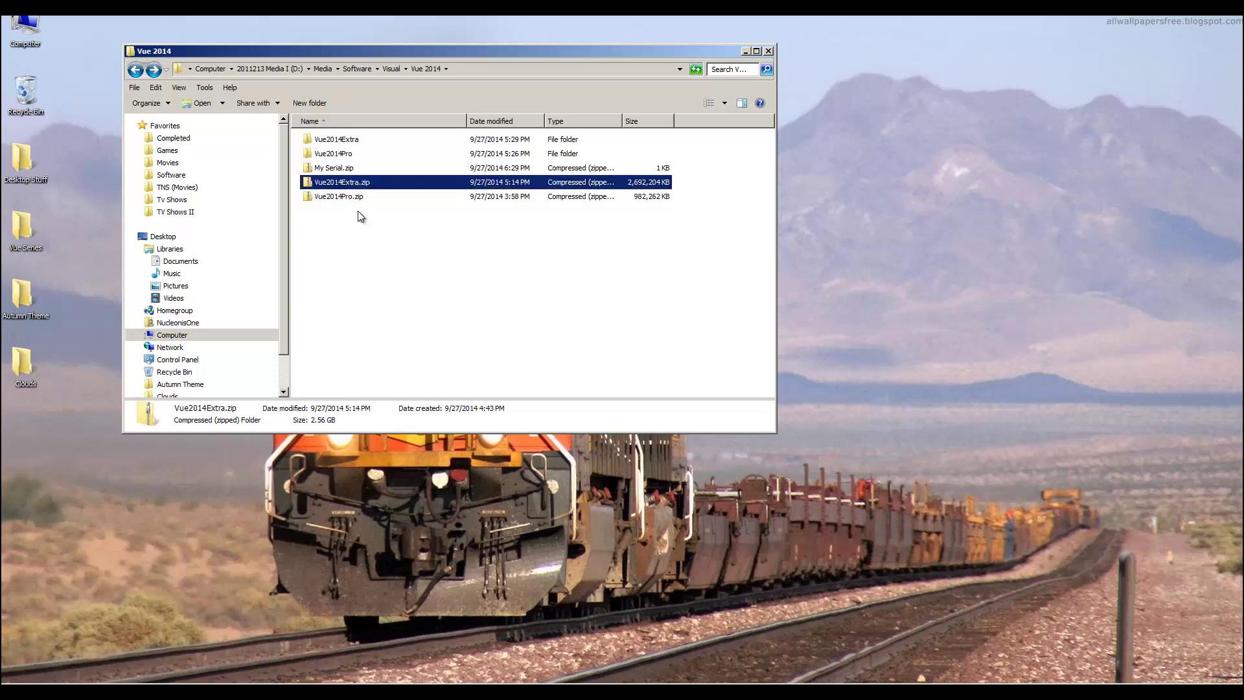
pyautogui.click(349, 198)
pyautogui.click(346, 184)
pyautogui.click(364, 219)
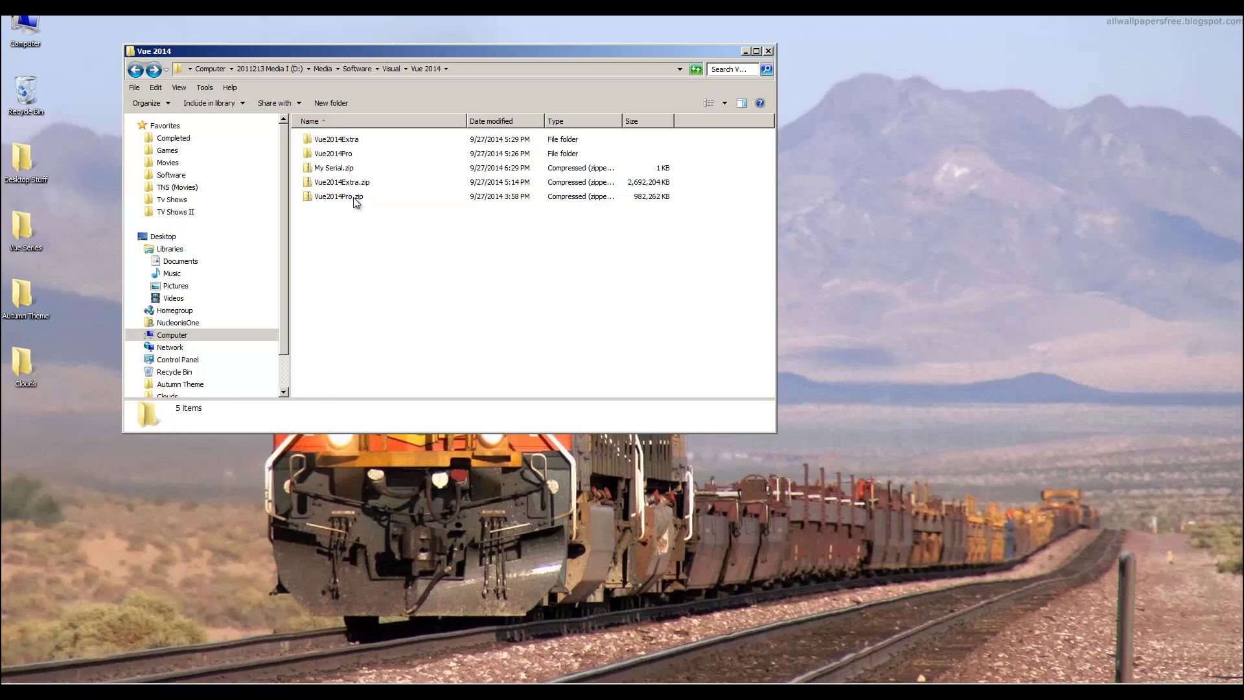
pyautogui.click(348, 201)
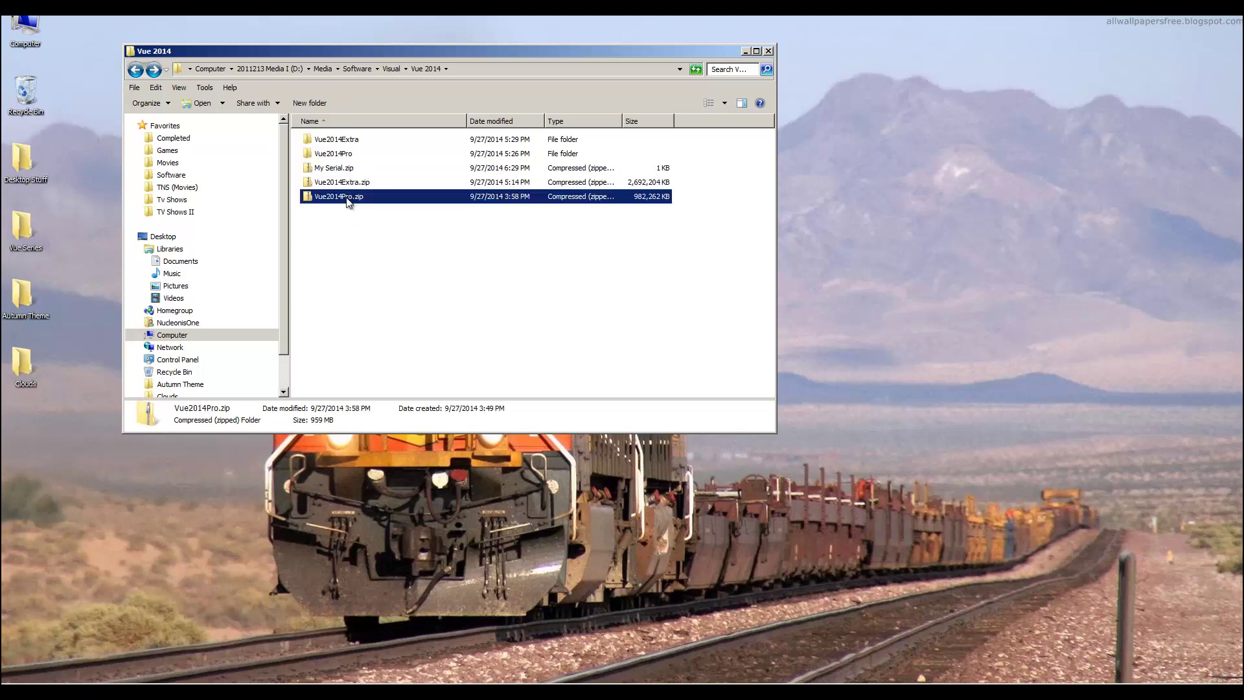
pyautogui.moveTo(350, 234); pyautogui.dragTo(337, 180)
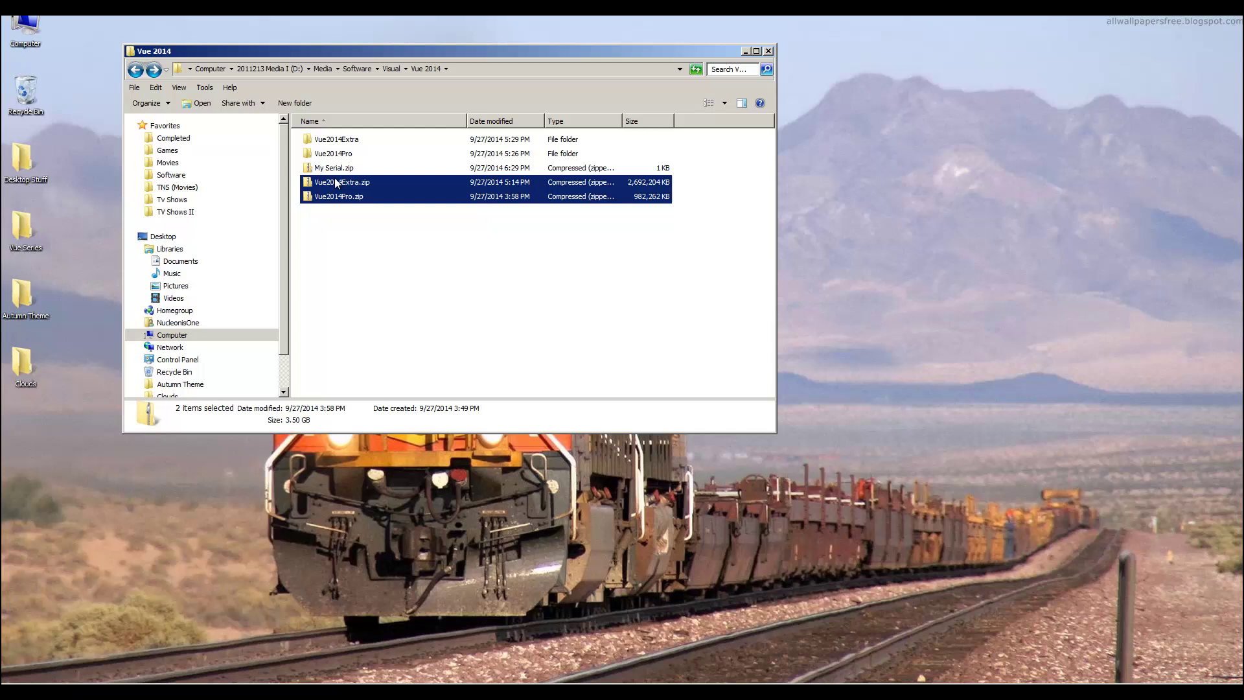
pyautogui.rightClick(335, 179)
pyautogui.moveTo(389, 235)
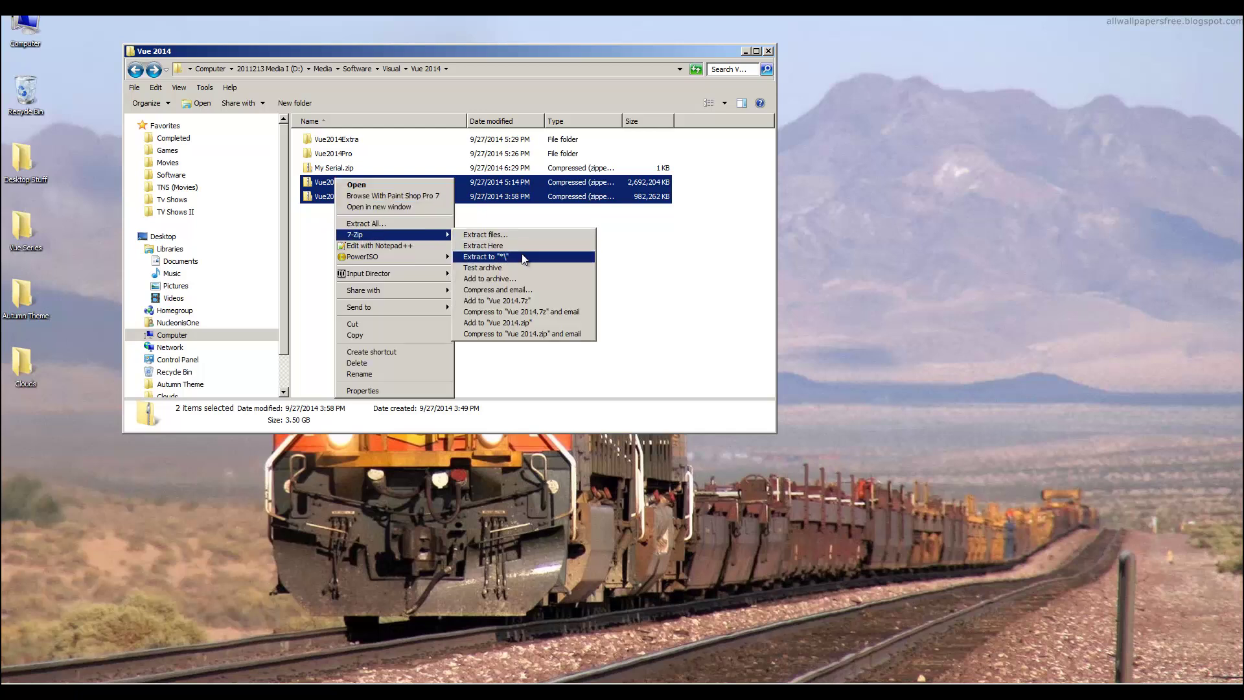
pyautogui.click(651, 285)
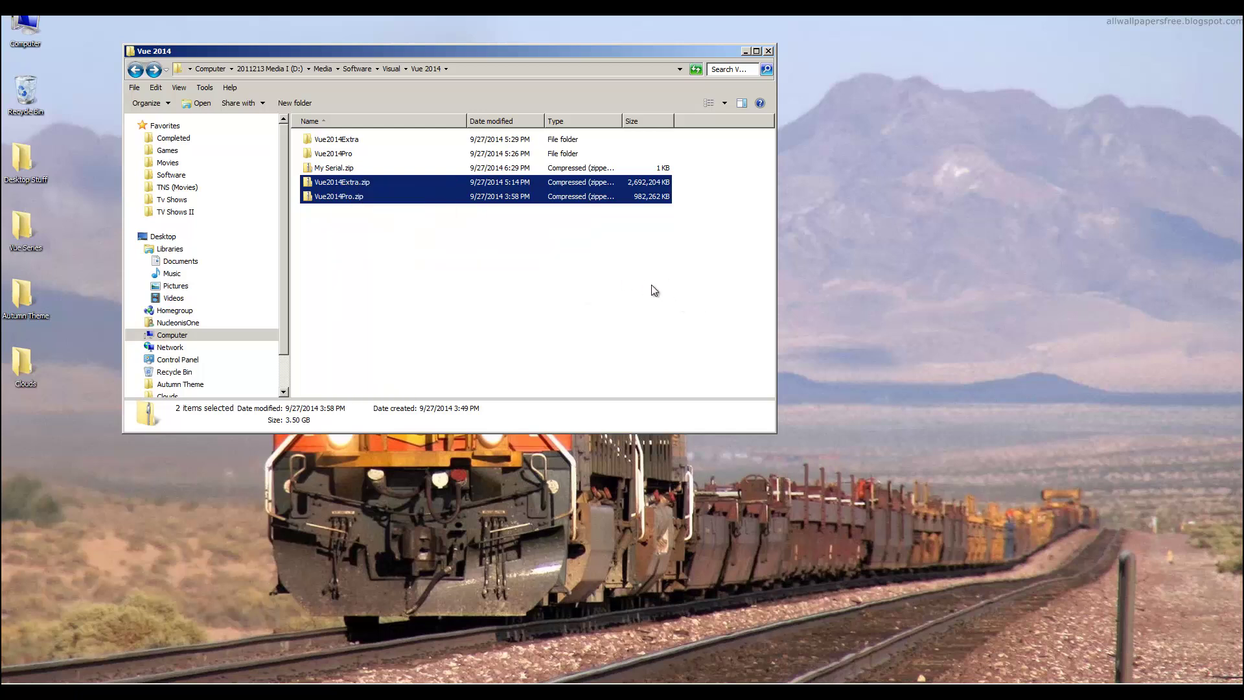
pyautogui.click(648, 284)
pyautogui.click(338, 154)
pyautogui.click(337, 140)
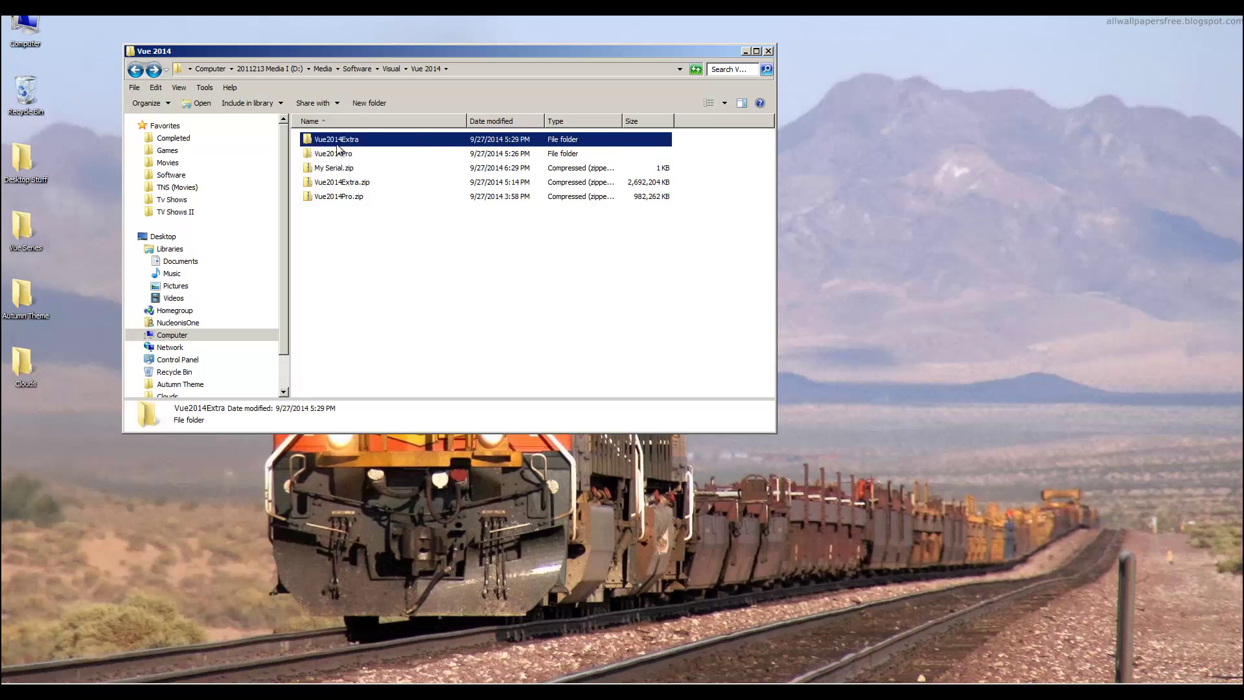
# Step: Open the Vue2014Pro folder and launch Setup (Win).exe
pyautogui.doubleClick(334, 154)
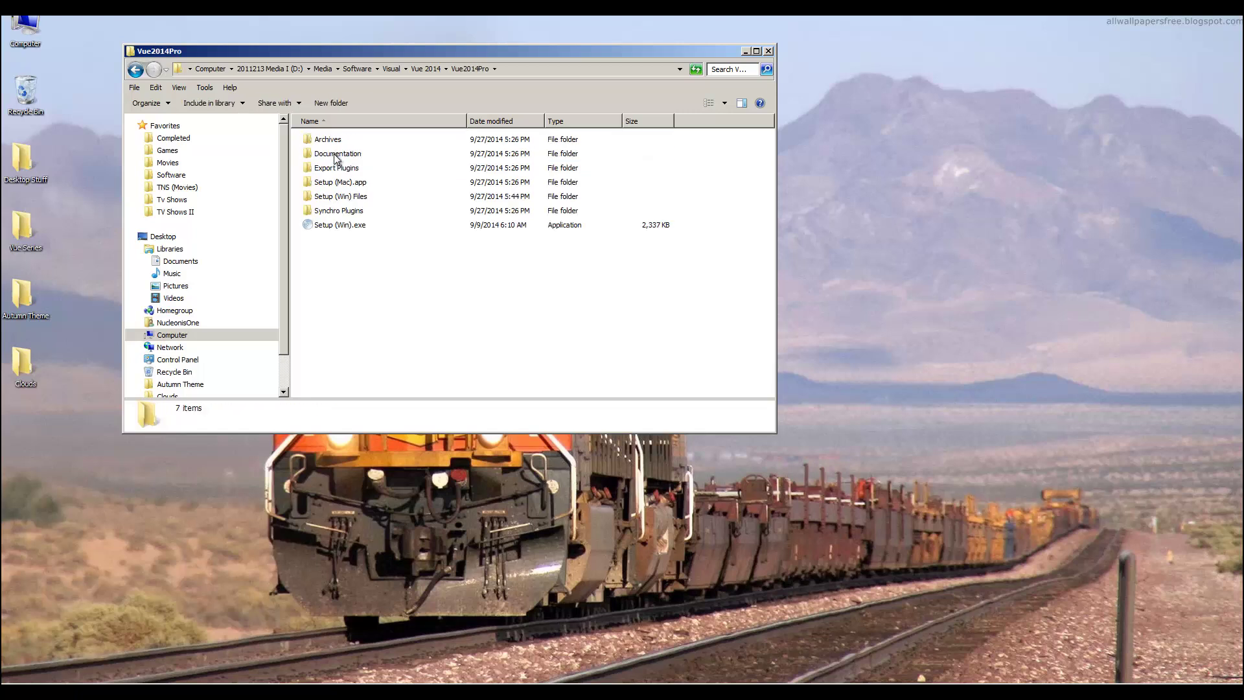
pyautogui.click(334, 225)
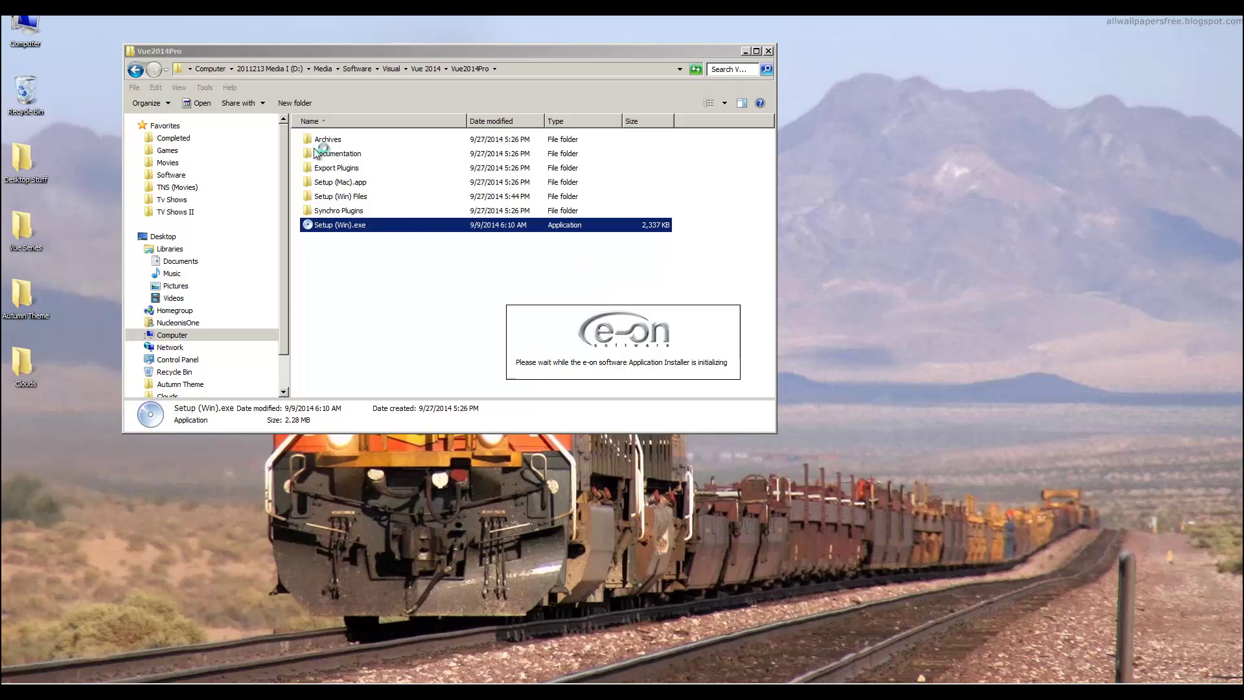
pyautogui.click(333, 183)
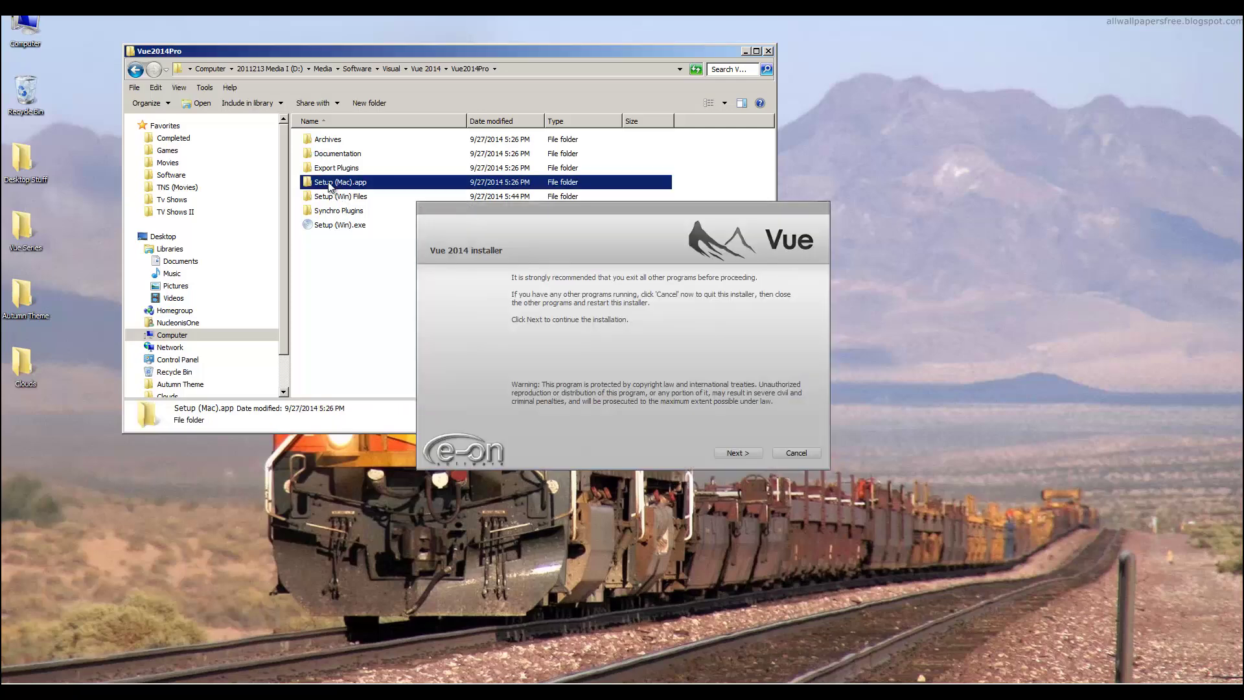
# Step: Get past the warning and view the Vue xStream and Network Renderers 2014 options
pyautogui.click(740, 452)
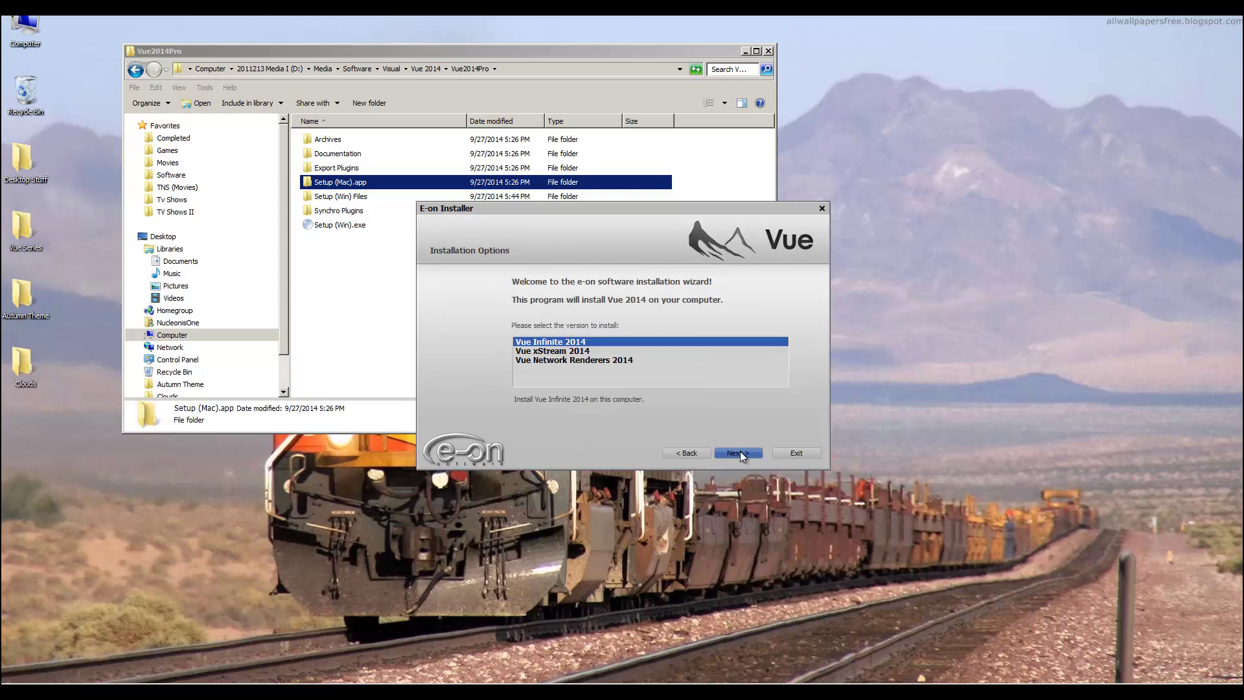
pyautogui.click(587, 352)
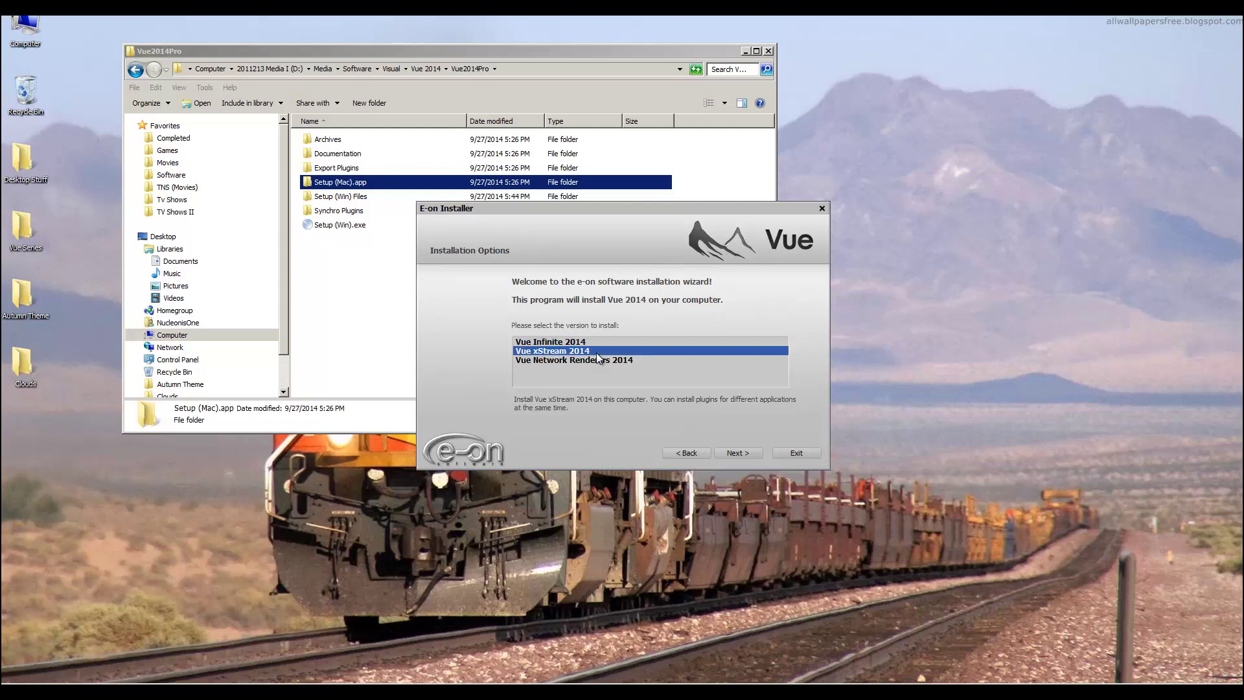
pyautogui.click(587, 360)
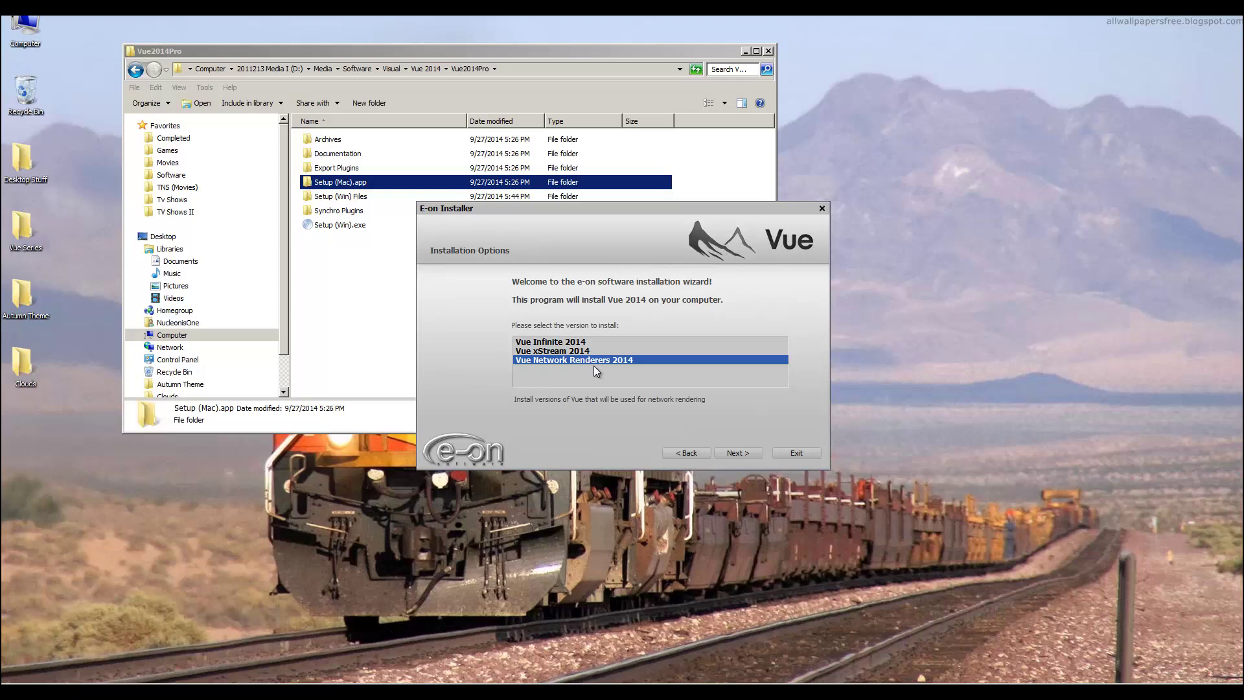
pyautogui.click(735, 451)
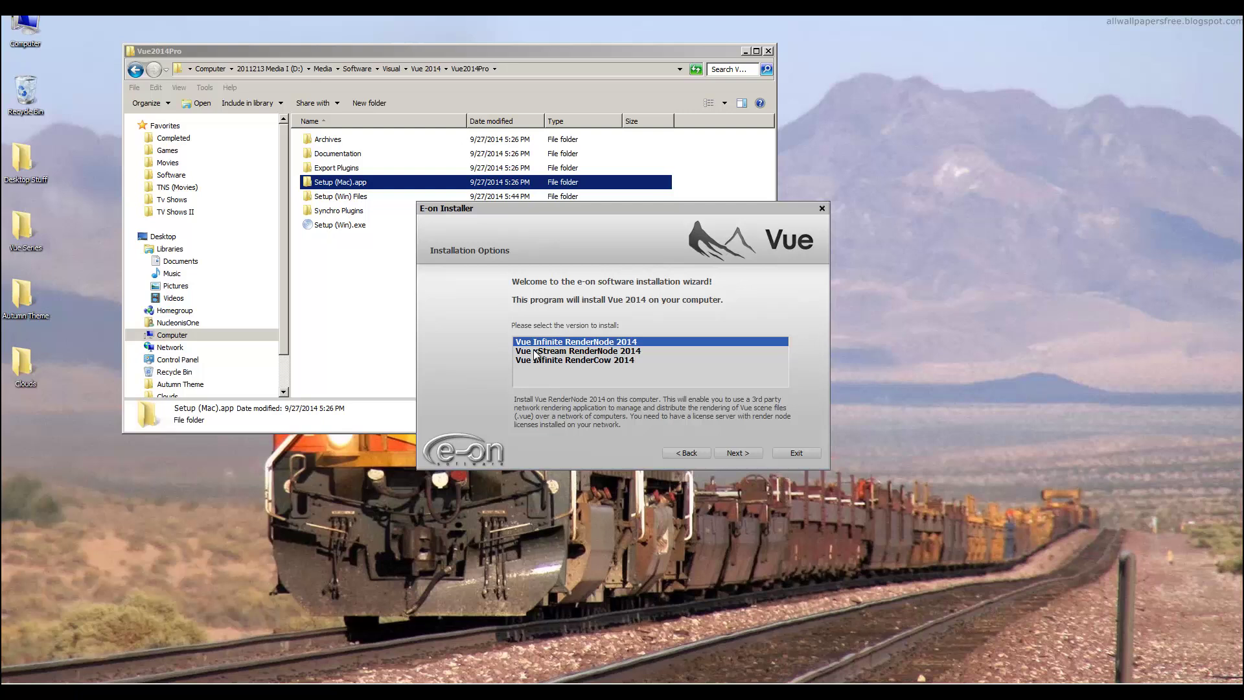
# Step: Try the xStream RenderNode and Infinite RenderCow 2014 versions, clear them, and return to the edition list
pyautogui.click(536, 353)
pyautogui.click(537, 362)
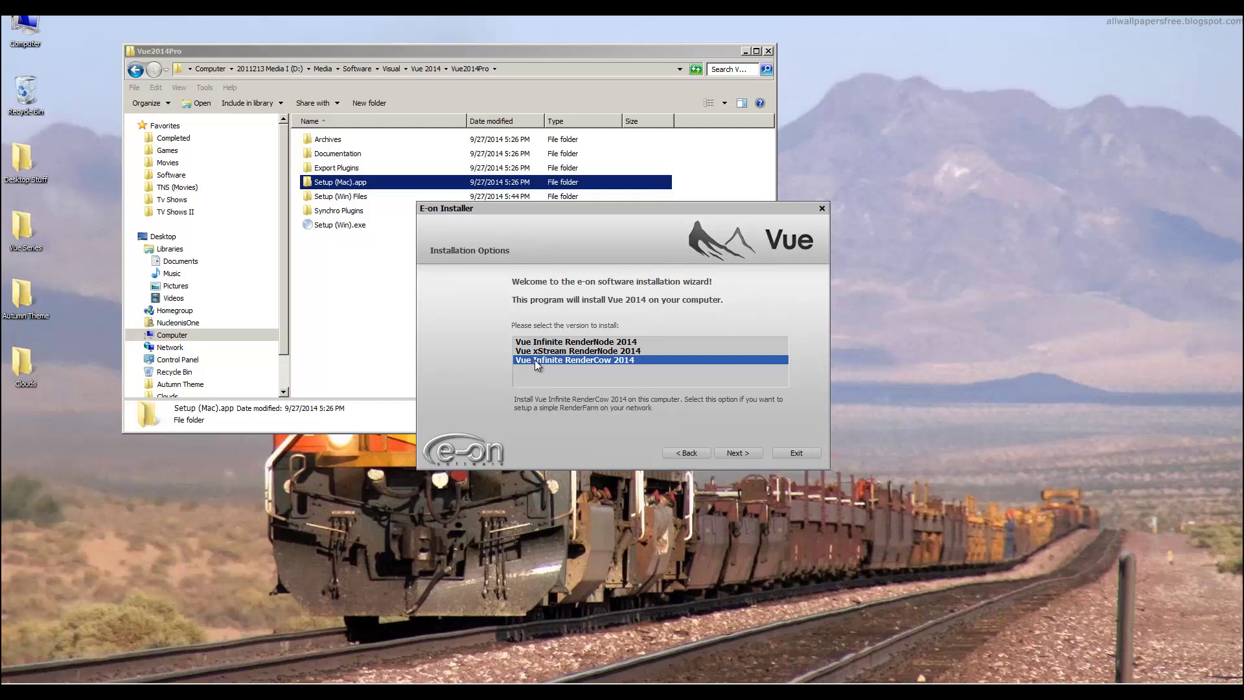
pyautogui.click(586, 380)
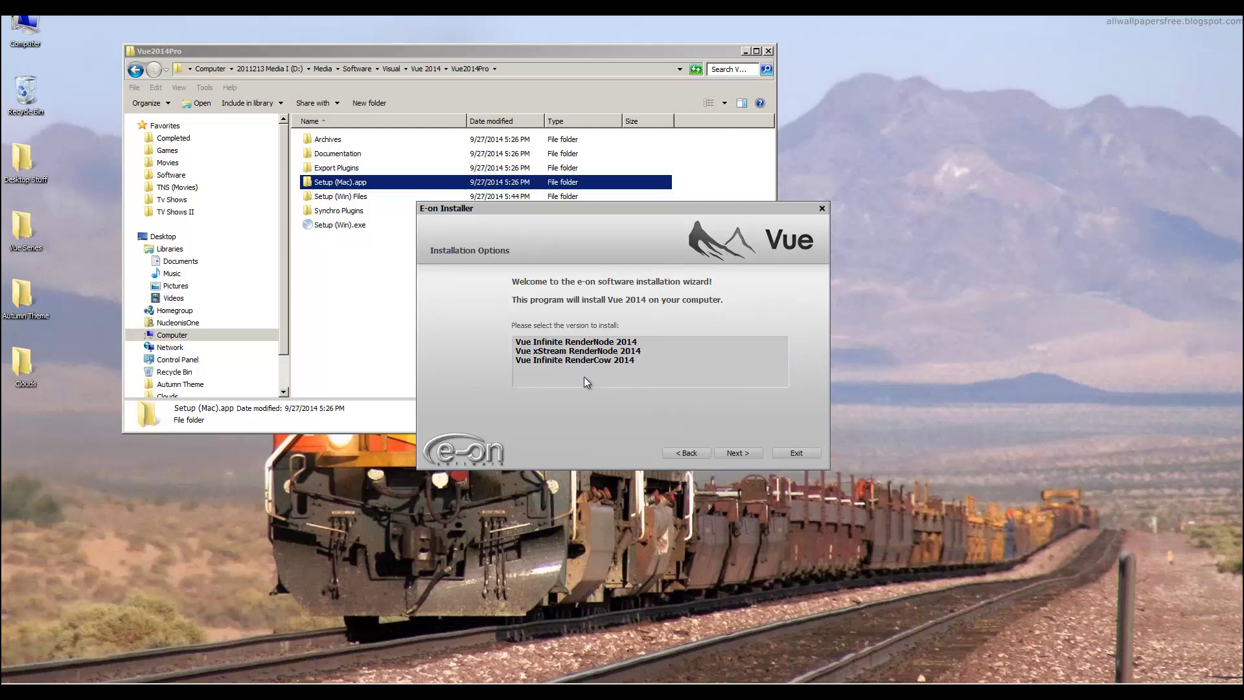
pyautogui.click(536, 360)
pyautogui.click(555, 371)
pyautogui.click(686, 454)
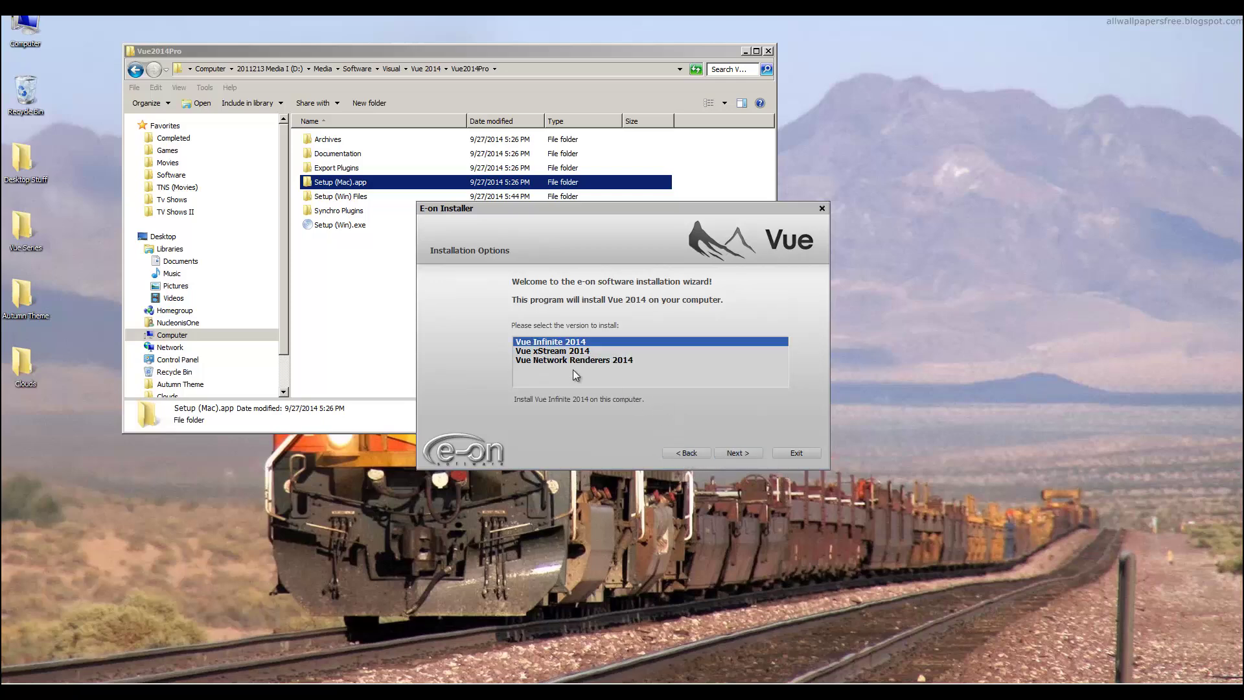
# Step: Select Vue xStream 2014 and continue with the Full install type
pyautogui.click(722, 451)
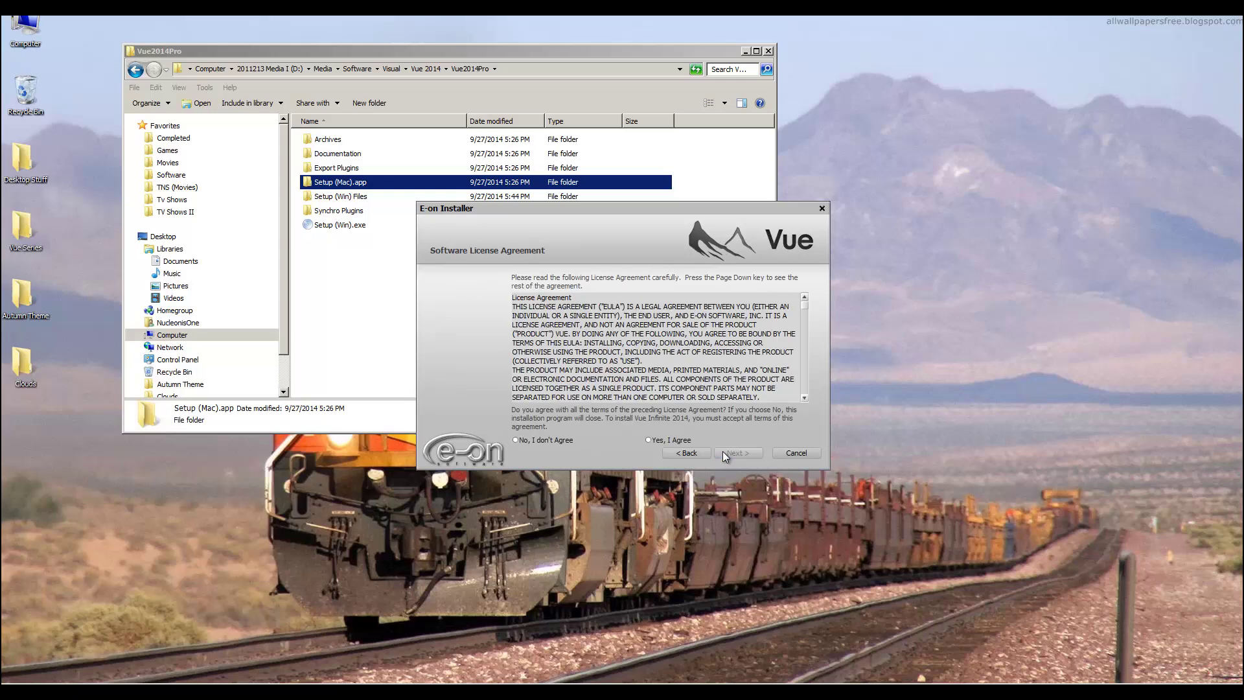
pyautogui.click(683, 453)
pyautogui.click(568, 352)
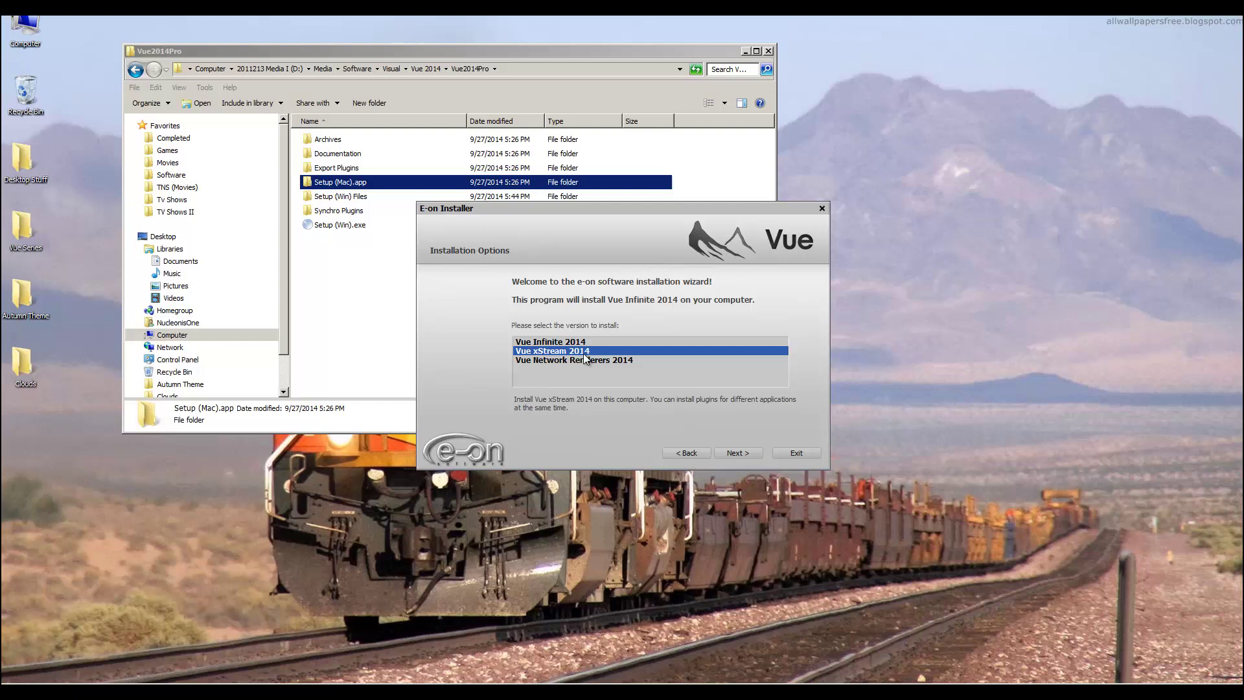
pyautogui.click(745, 453)
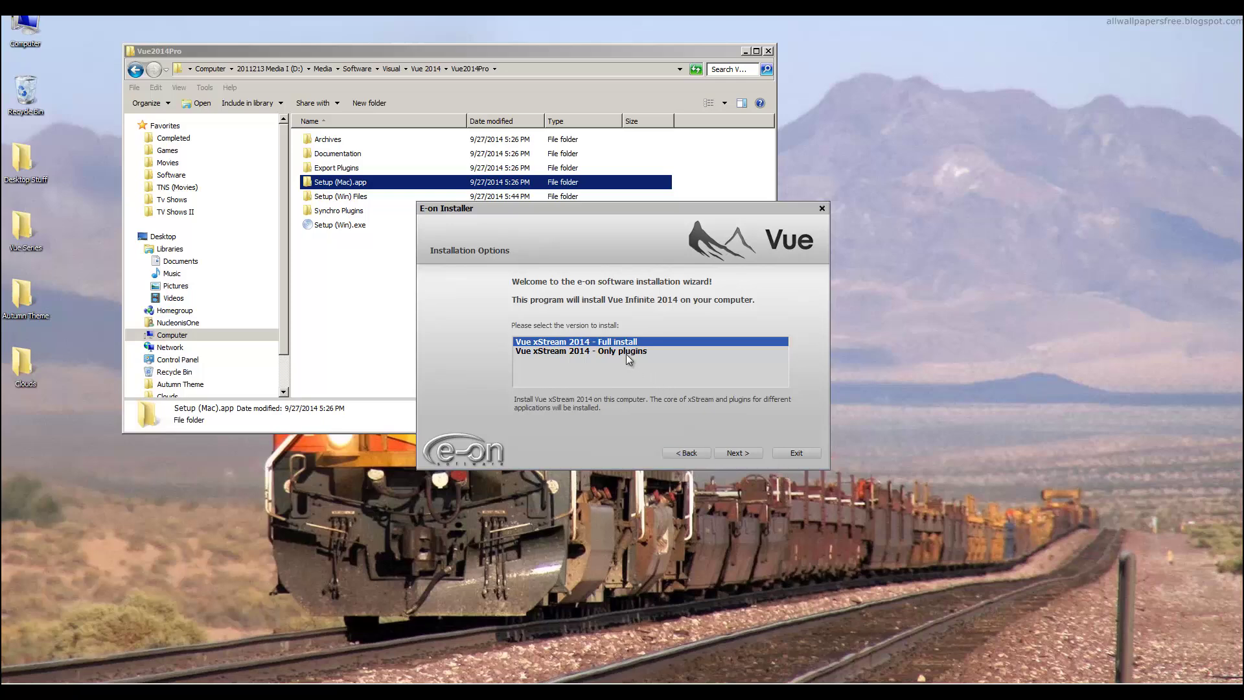
pyautogui.click(726, 453)
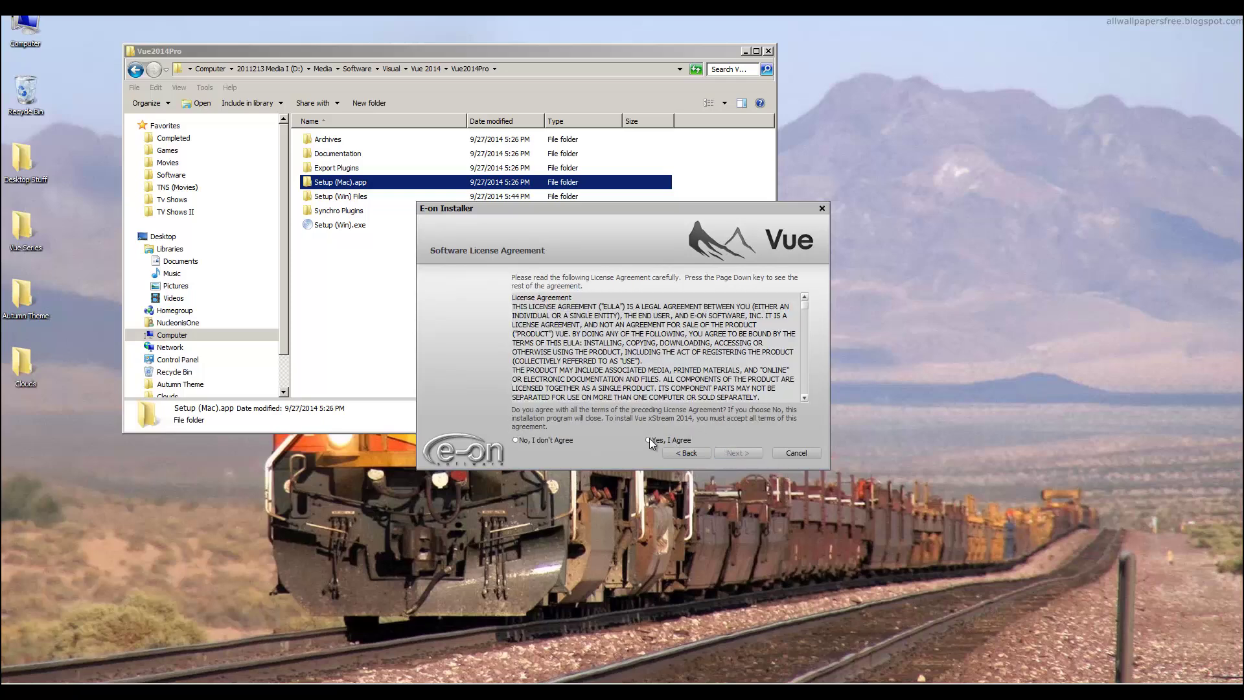
# Step: Accept the licence agreement and begin entering the serial number in user information
pyautogui.click(649, 440)
pyautogui.click(732, 452)
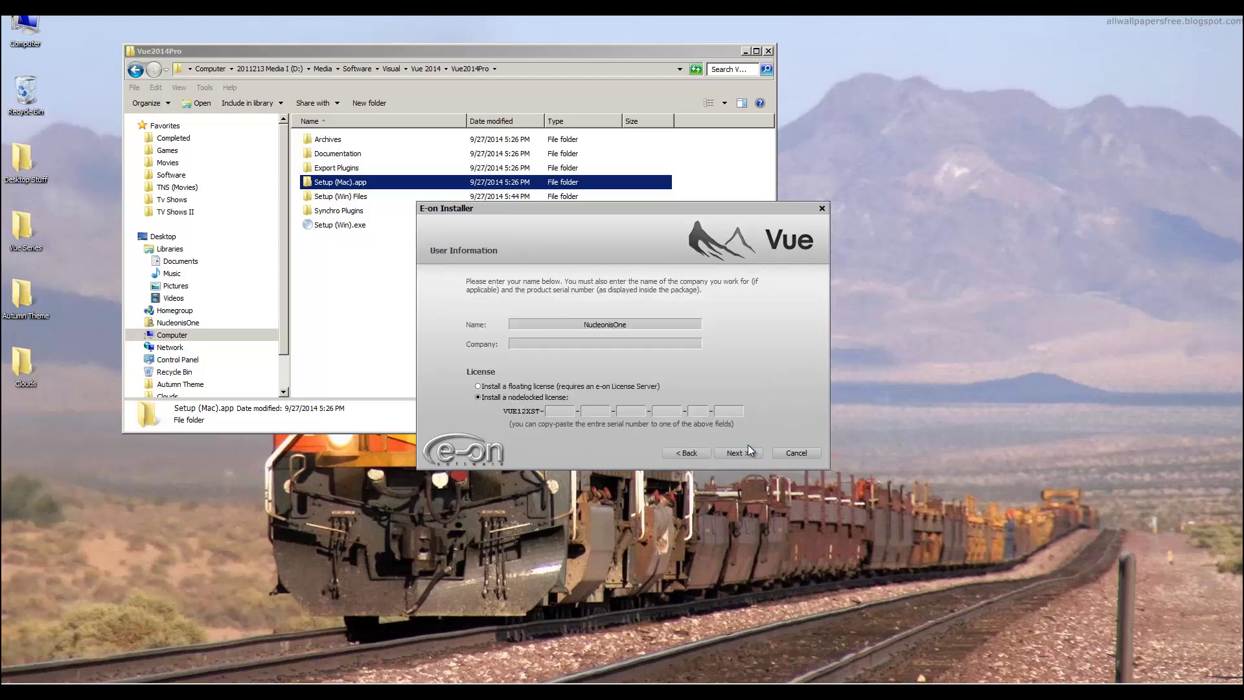
pyautogui.click(549, 411)
pyautogui.moveTo(577, 687)
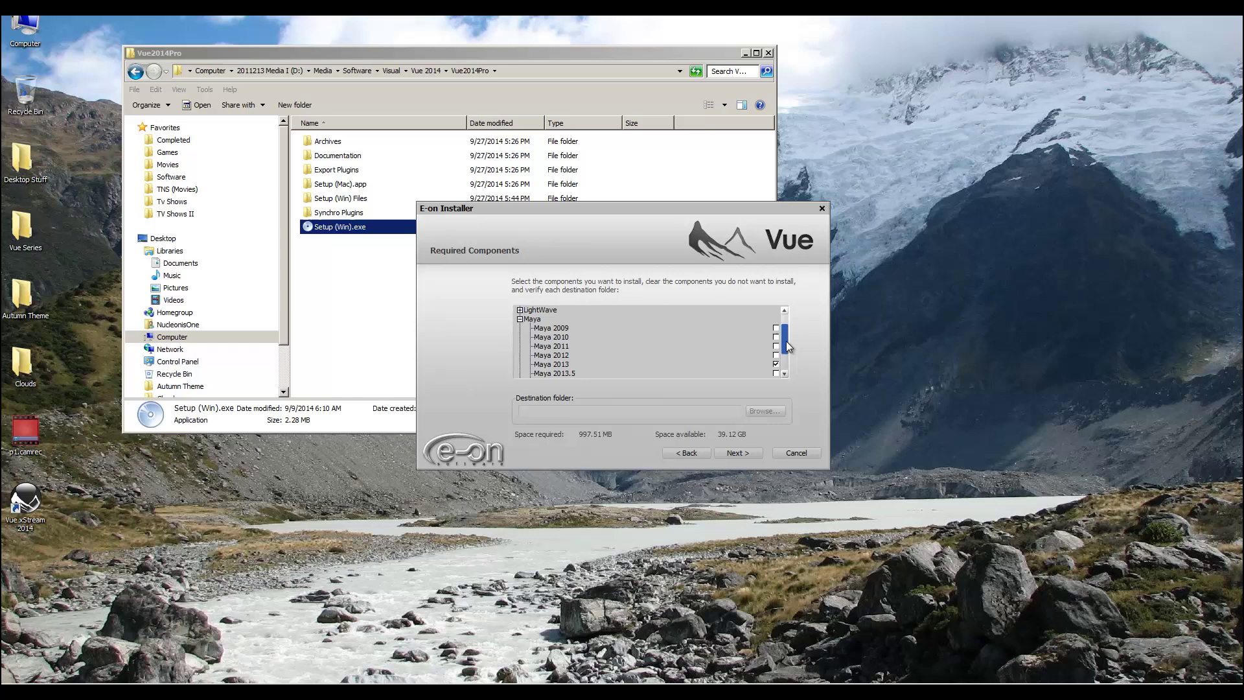
pyautogui.moveTo(787, 340)
pyautogui.mouseDown()
pyautogui.moveTo(783, 356)
pyautogui.moveTo(784, 328)
pyautogui.mouseUp()
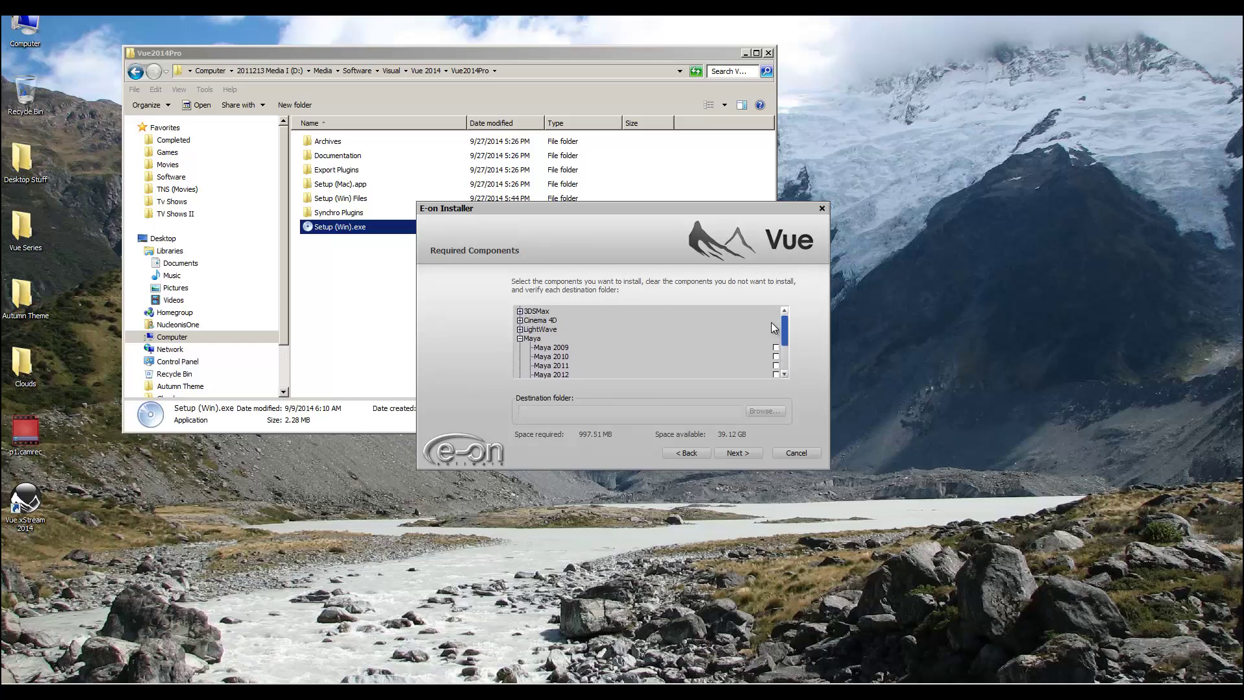
pyautogui.click(520, 338)
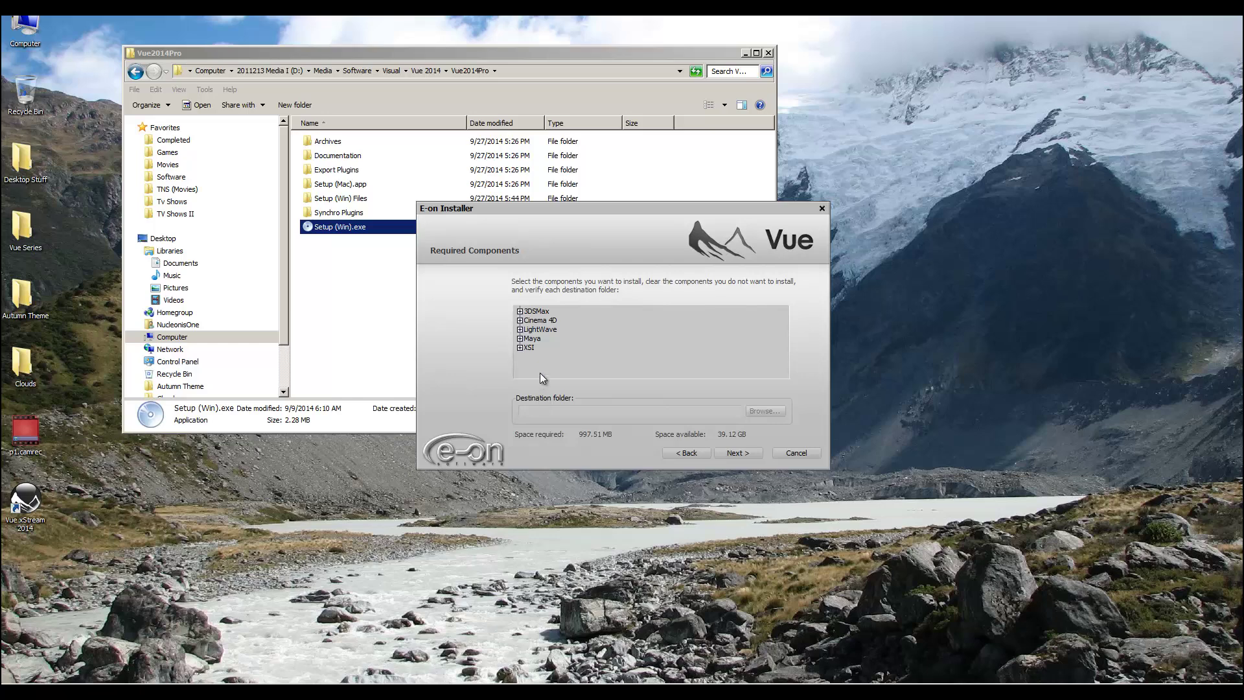
pyautogui.click(519, 339)
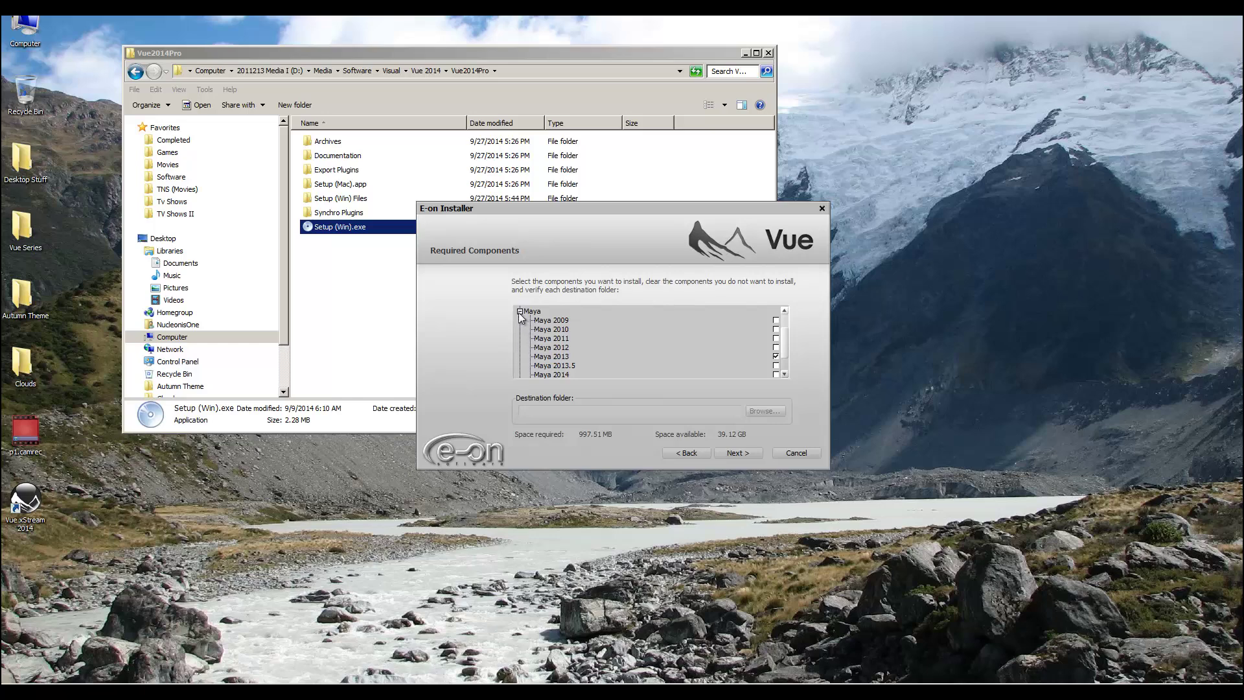
pyautogui.click(519, 312)
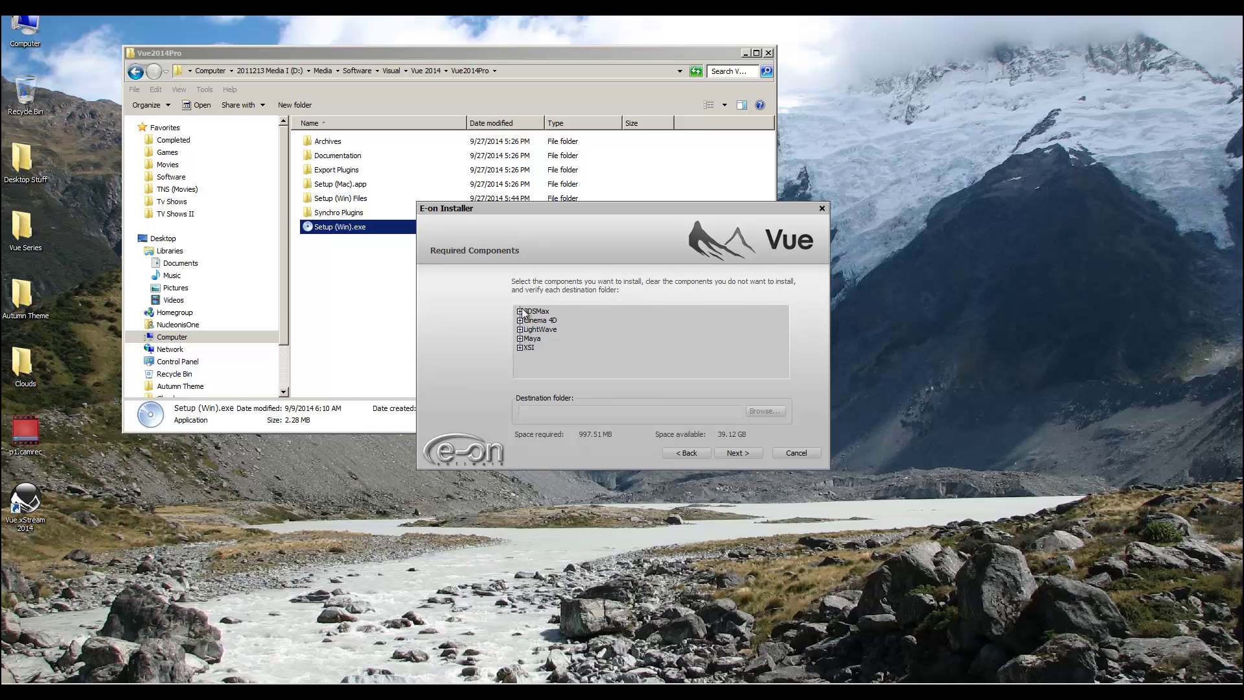
pyautogui.click(521, 312)
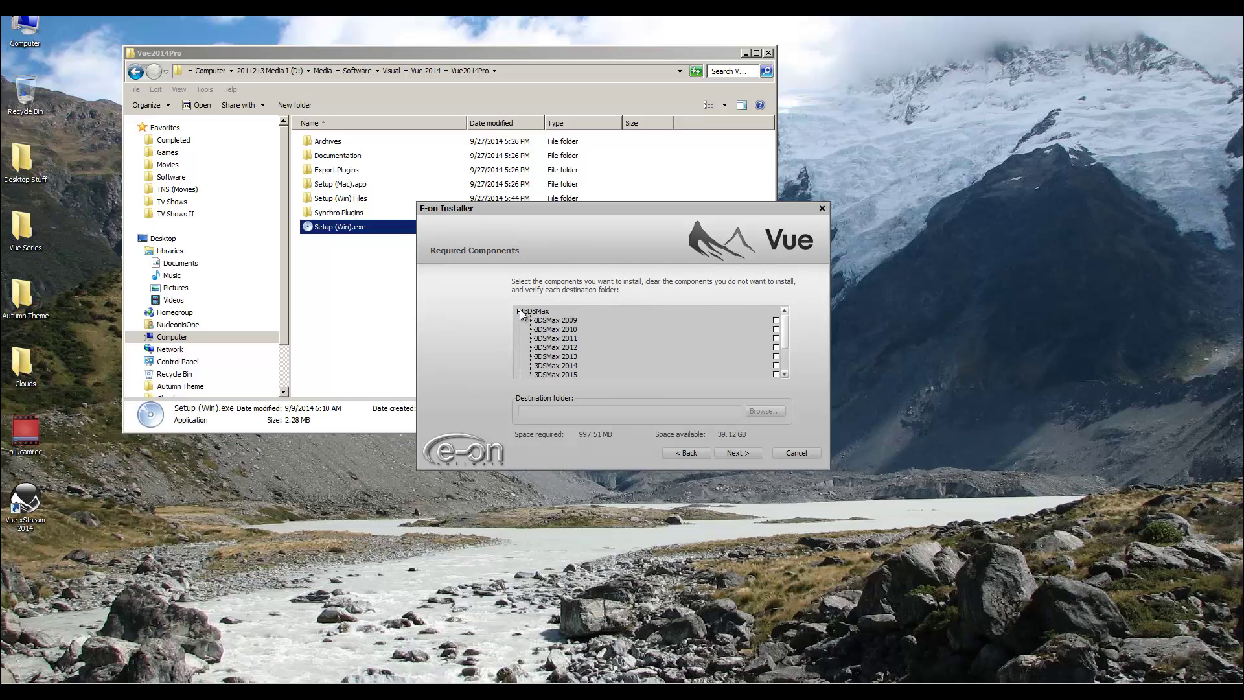
pyautogui.click(520, 312)
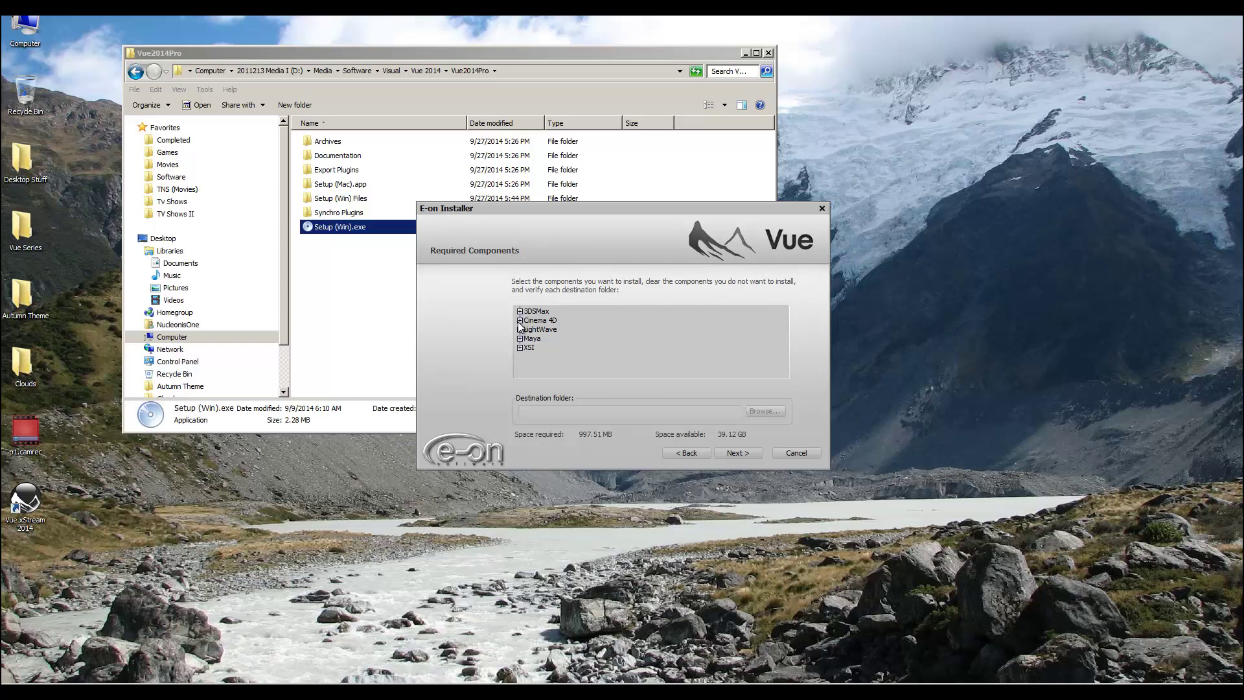
pyautogui.click(520, 320)
pyautogui.click(519, 320)
pyautogui.click(520, 329)
pyautogui.click(520, 320)
pyautogui.click(520, 347)
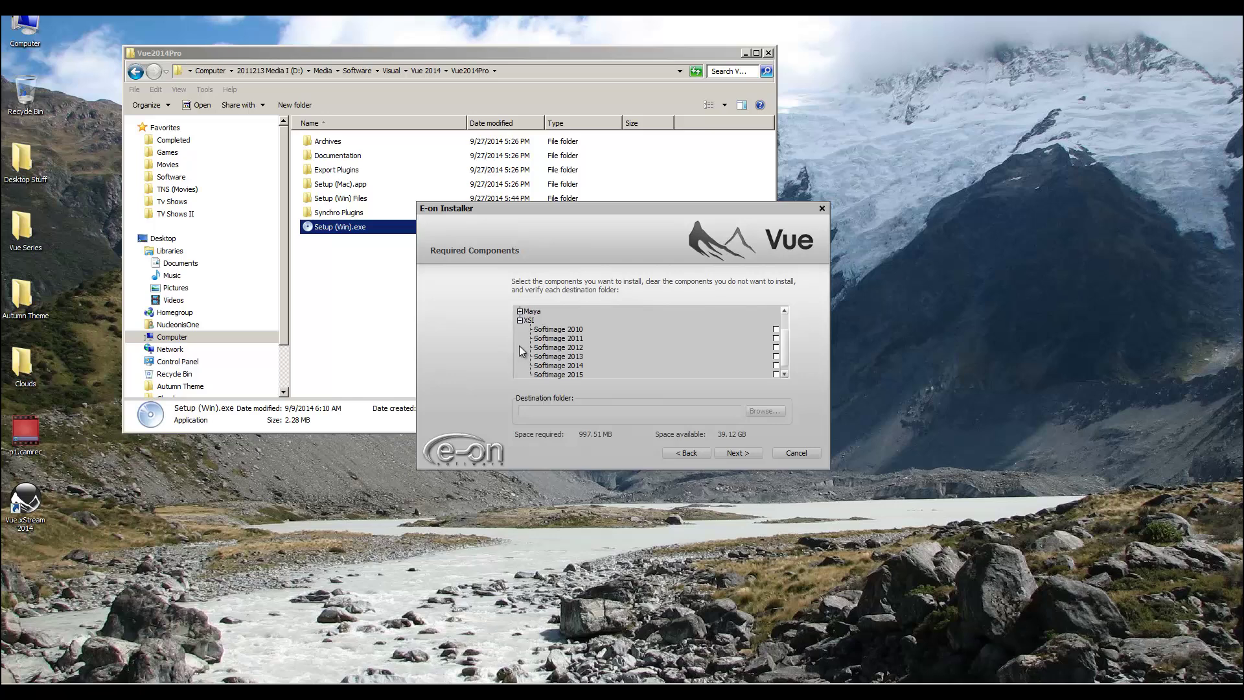
pyautogui.click(520, 320)
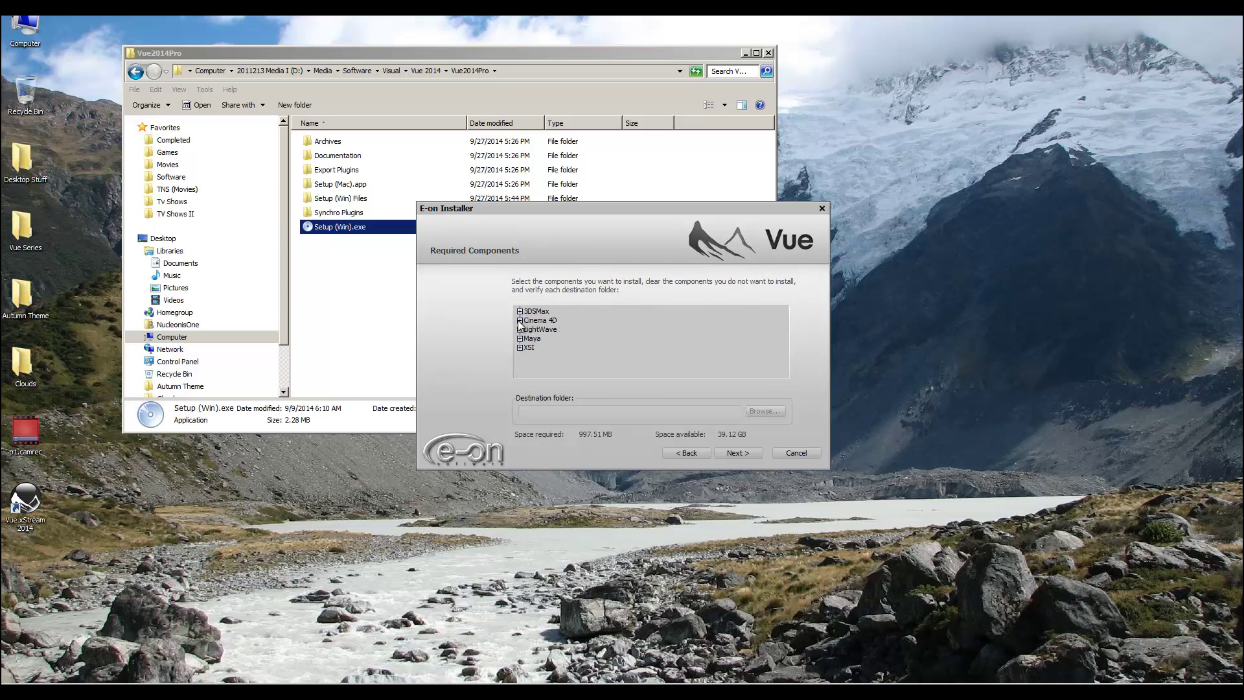
pyautogui.click(520, 338)
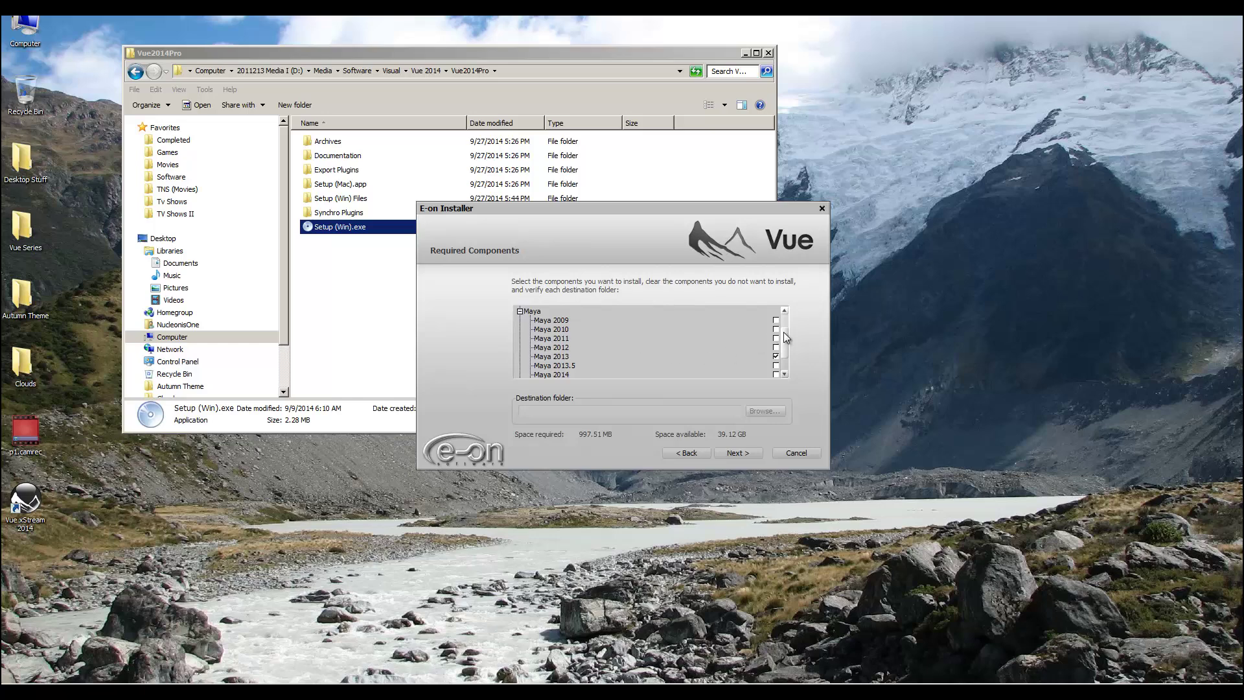
# Step: Keep only the Maya 2013 plugin ticked, installing to C:\Program Files\Autodesk\Maya2013
pyautogui.moveTo(785, 338)
pyautogui.mouseDown()
pyautogui.moveTo(785, 352)
pyautogui.moveTo(787, 326)
pyautogui.moveTo(785, 359)
pyautogui.mouseUp()
pyautogui.click(753, 332)
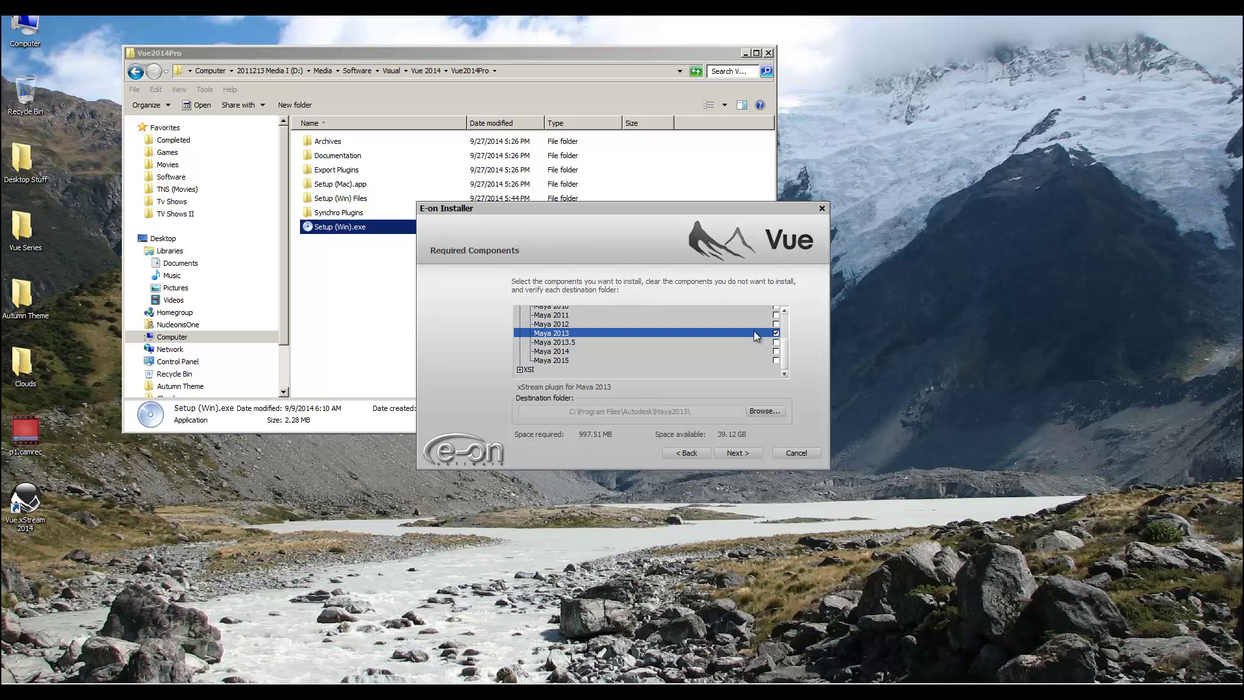
pyautogui.click(577, 342)
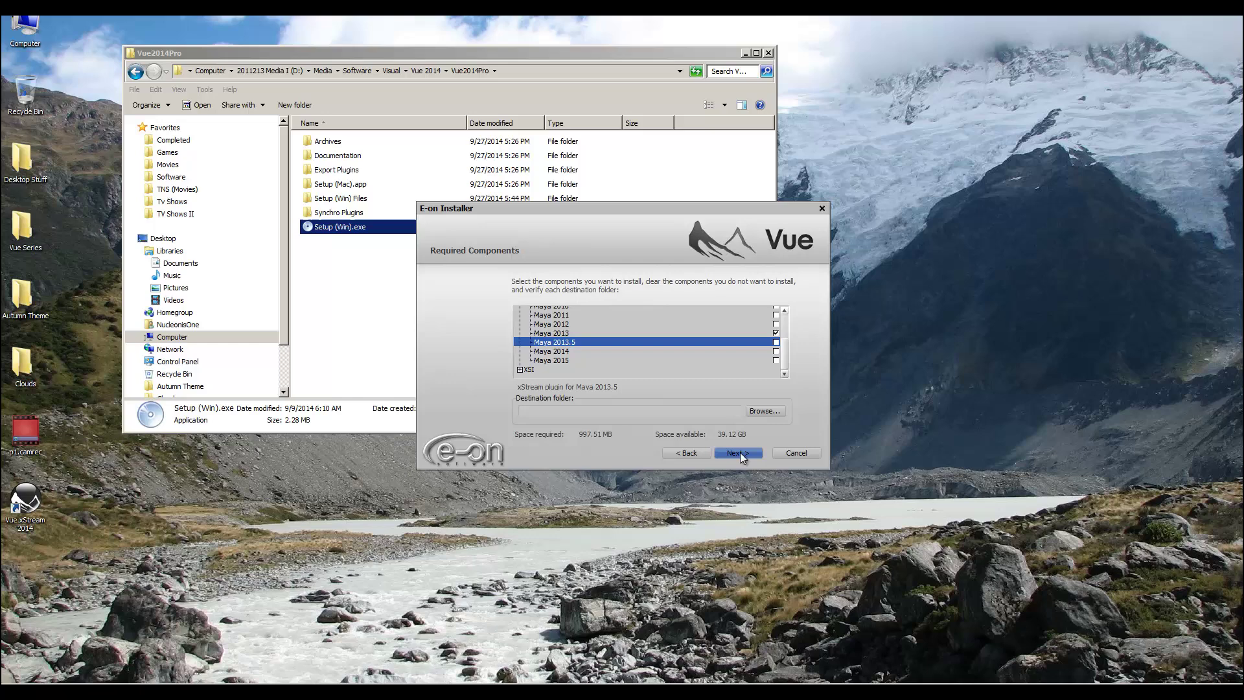
pyautogui.click(577, 333)
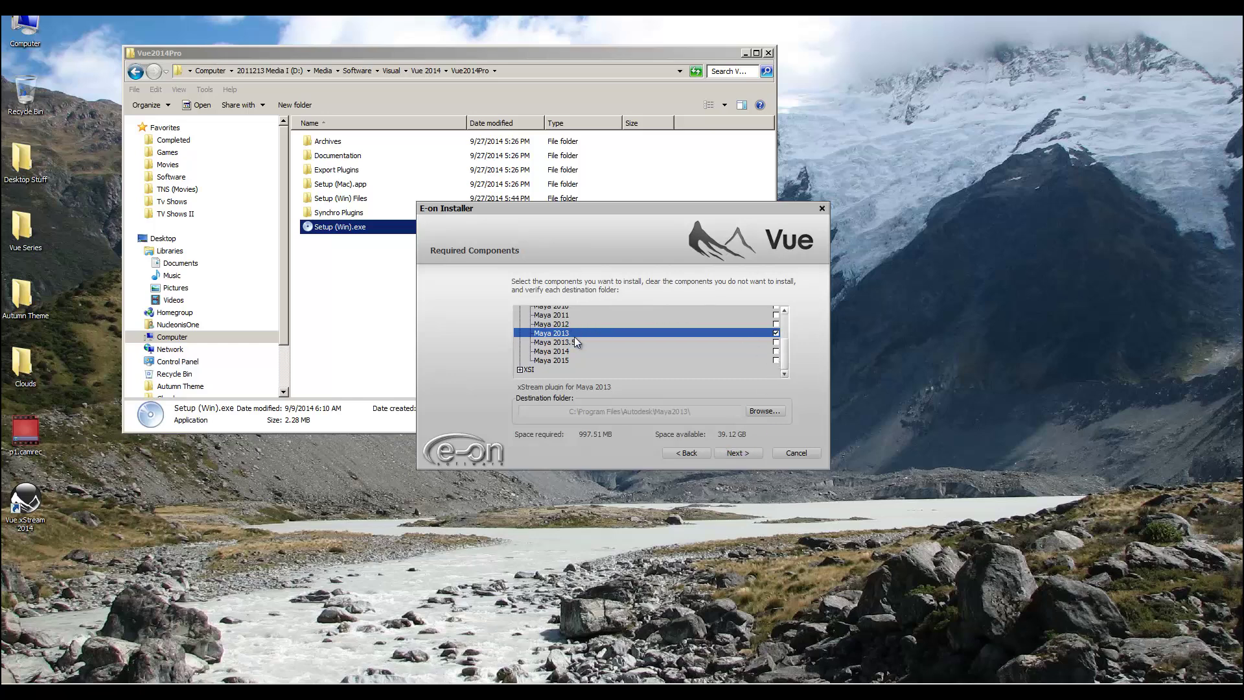
pyautogui.click(573, 342)
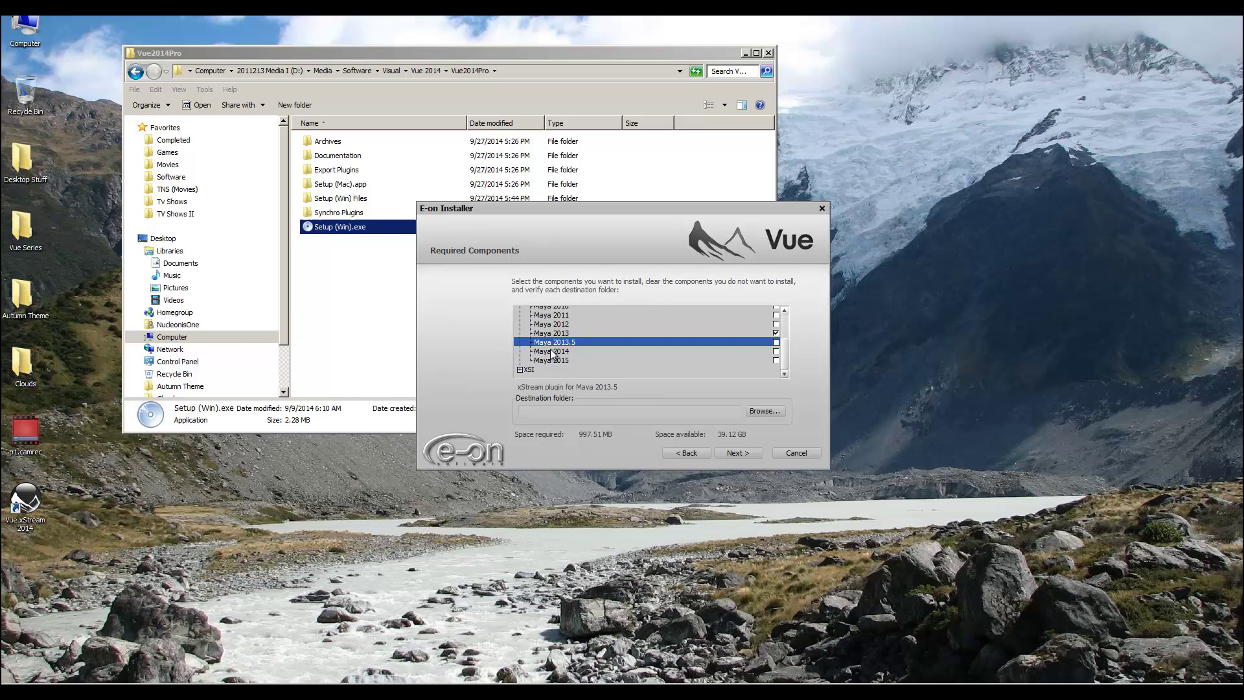
# Step: Advance to Installation Type, then open Vue2014Extra in Explorer to check its 23 subfolders
pyautogui.click(732, 450)
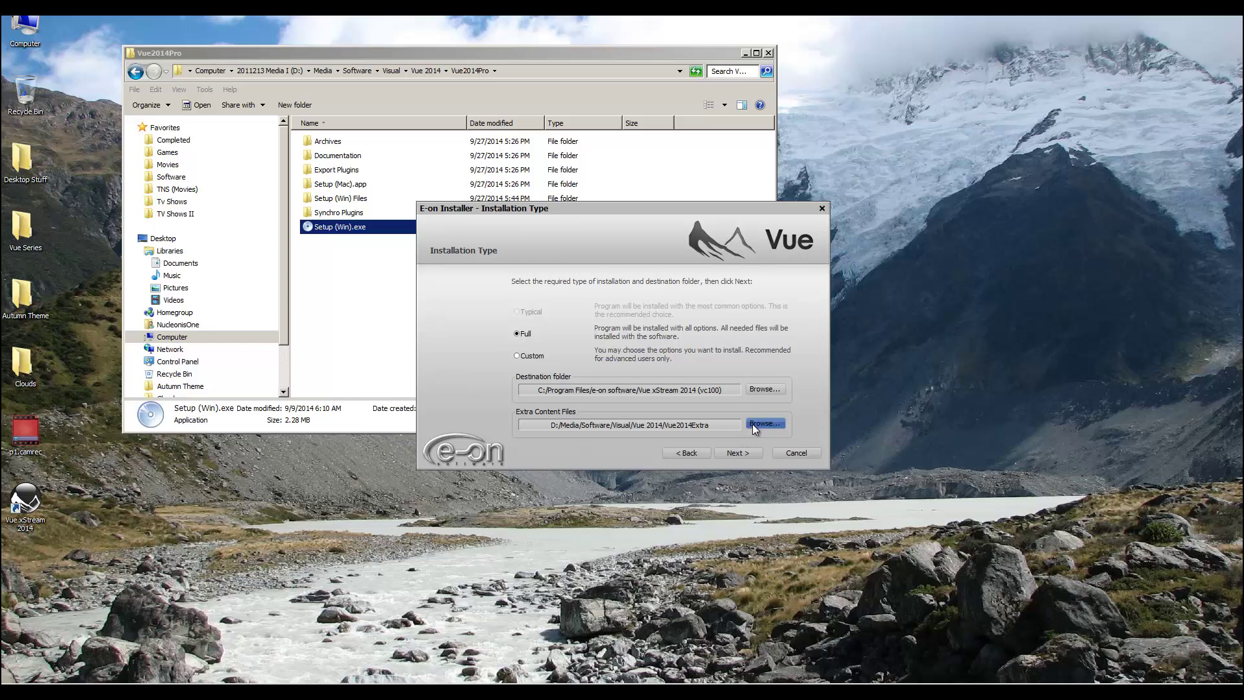
pyautogui.tripleClick(713, 425)
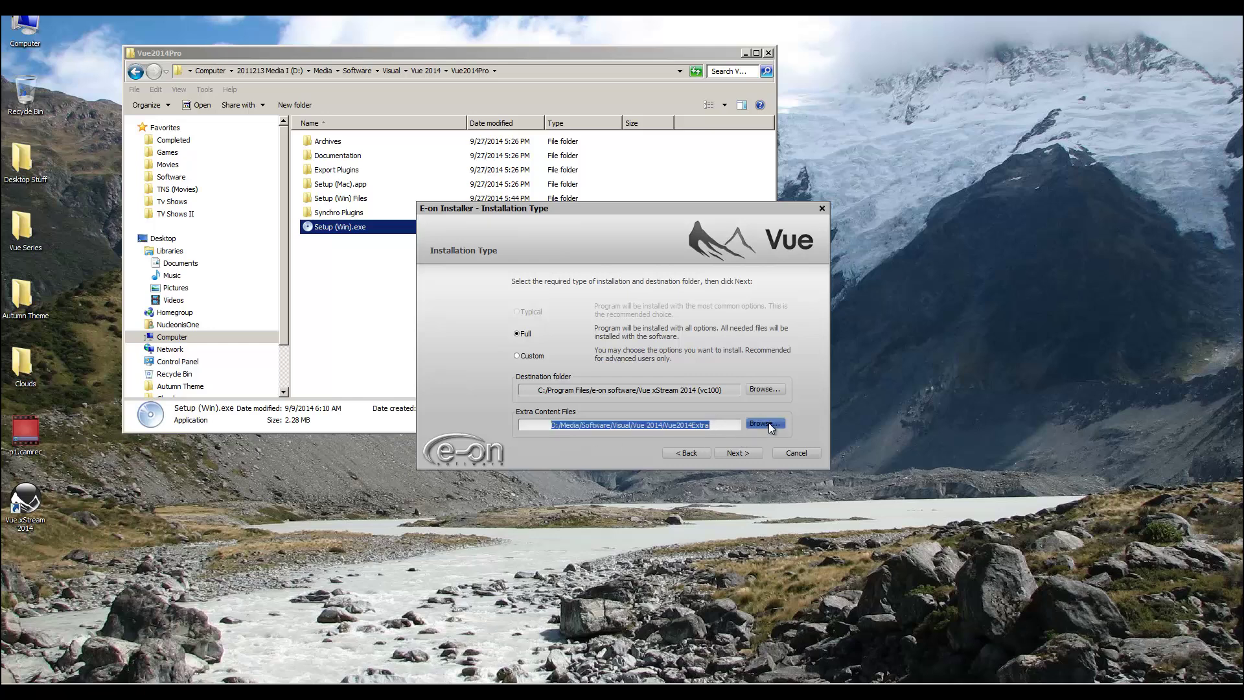
pyautogui.click(391, 265)
pyautogui.click(425, 71)
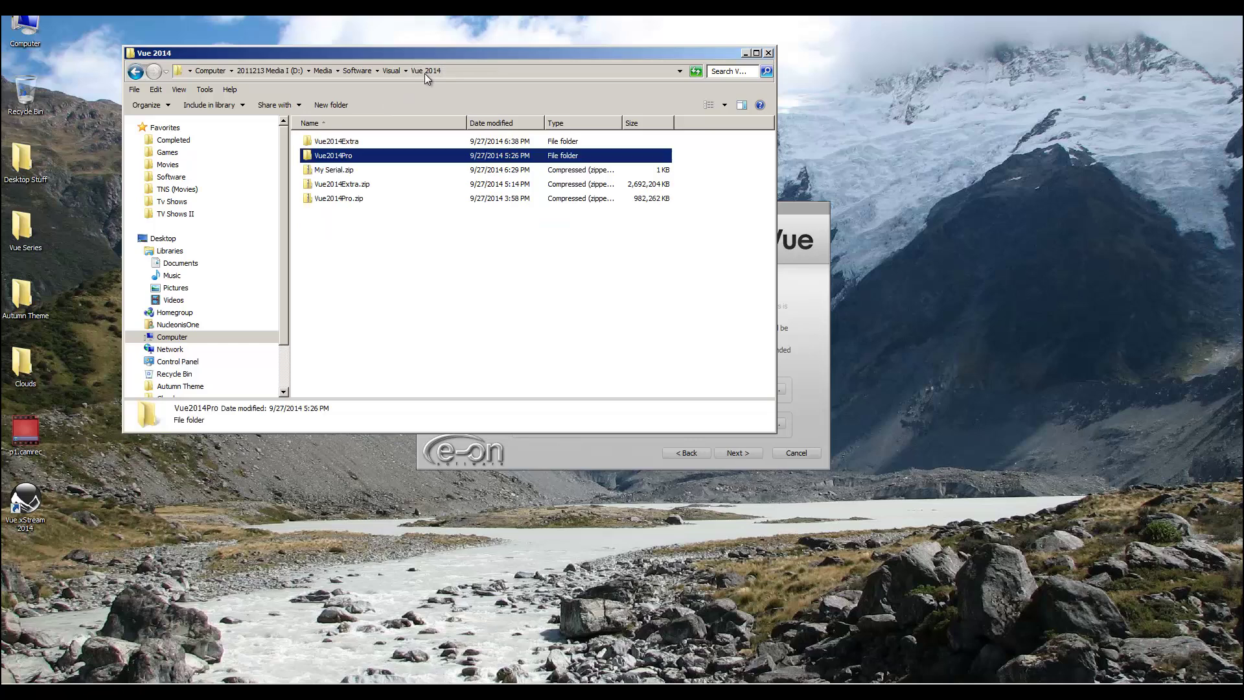
pyautogui.doubleClick(340, 141)
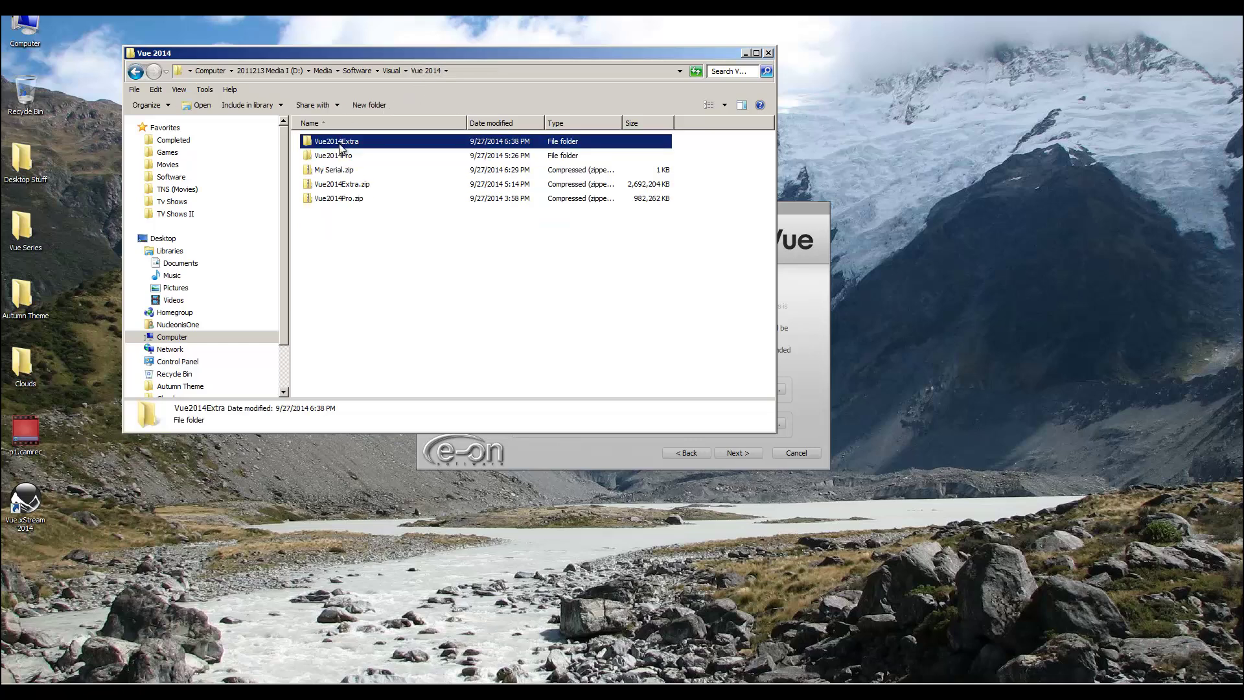
pyautogui.click(425, 70)
pyautogui.moveTo(362, 237); pyautogui.dragTo(337, 191)
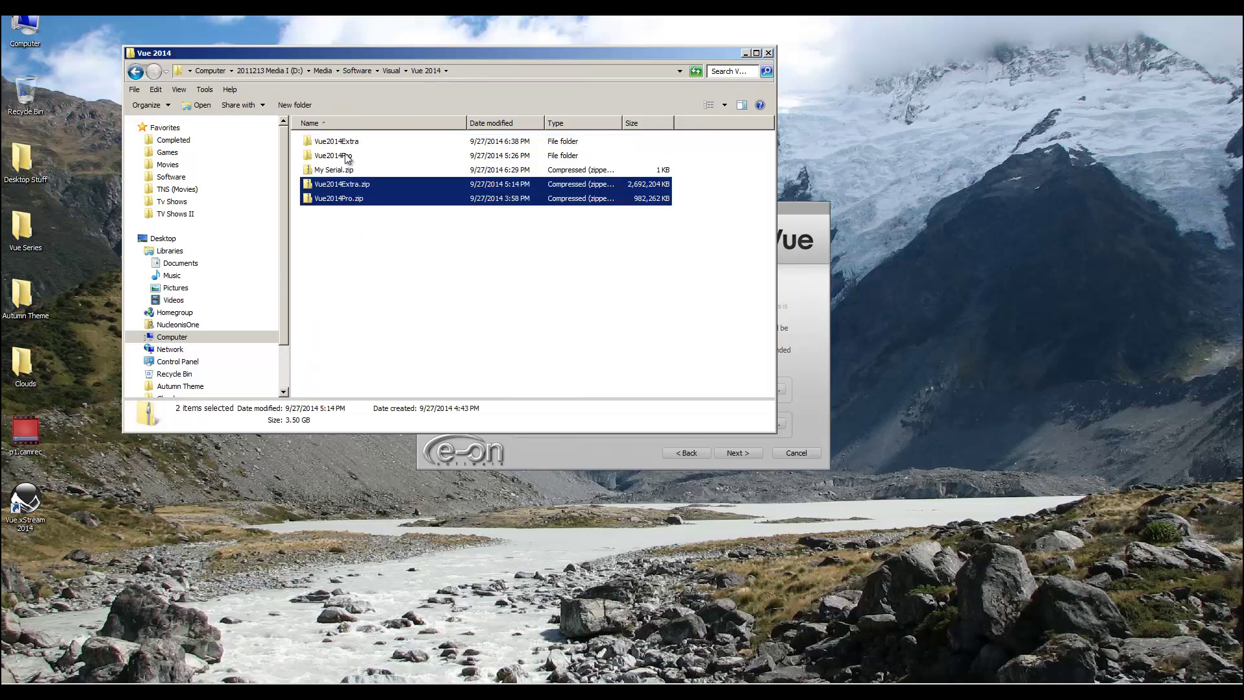
pyautogui.doubleClick(338, 142)
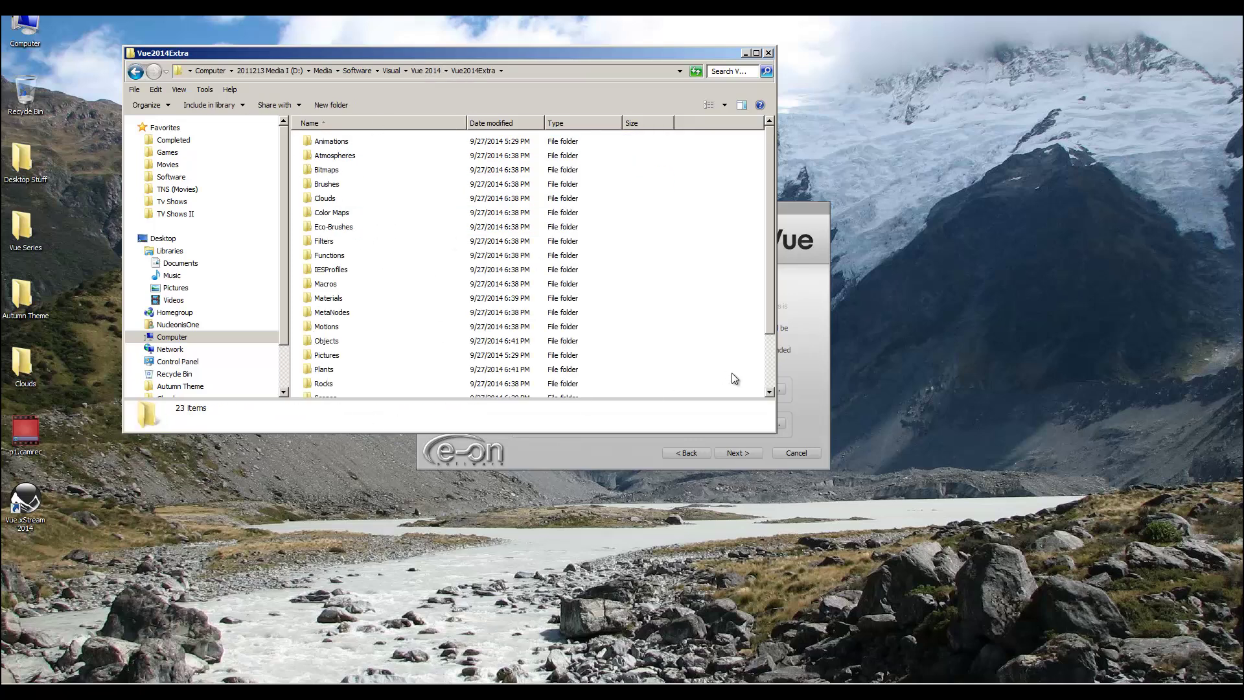
pyautogui.click(767, 447)
# Step: Close the extra-content folder picker unchanged, then quit the installer unfinished
pyautogui.click(761, 425)
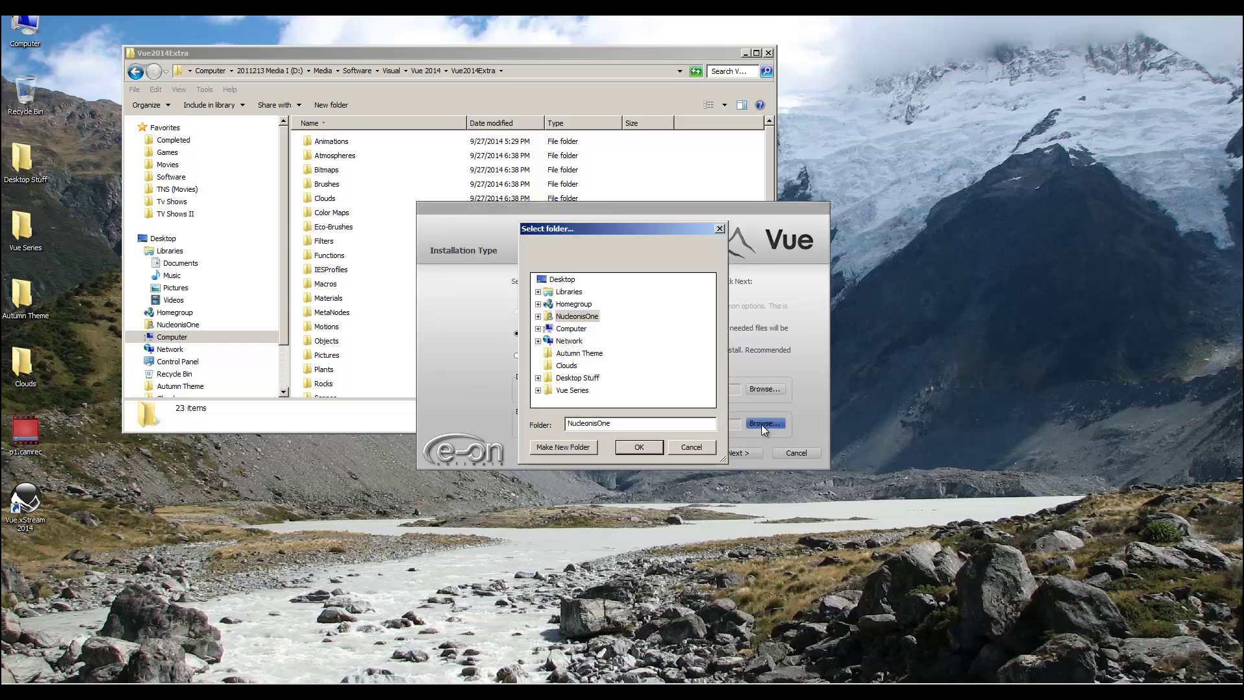
pyautogui.click(642, 447)
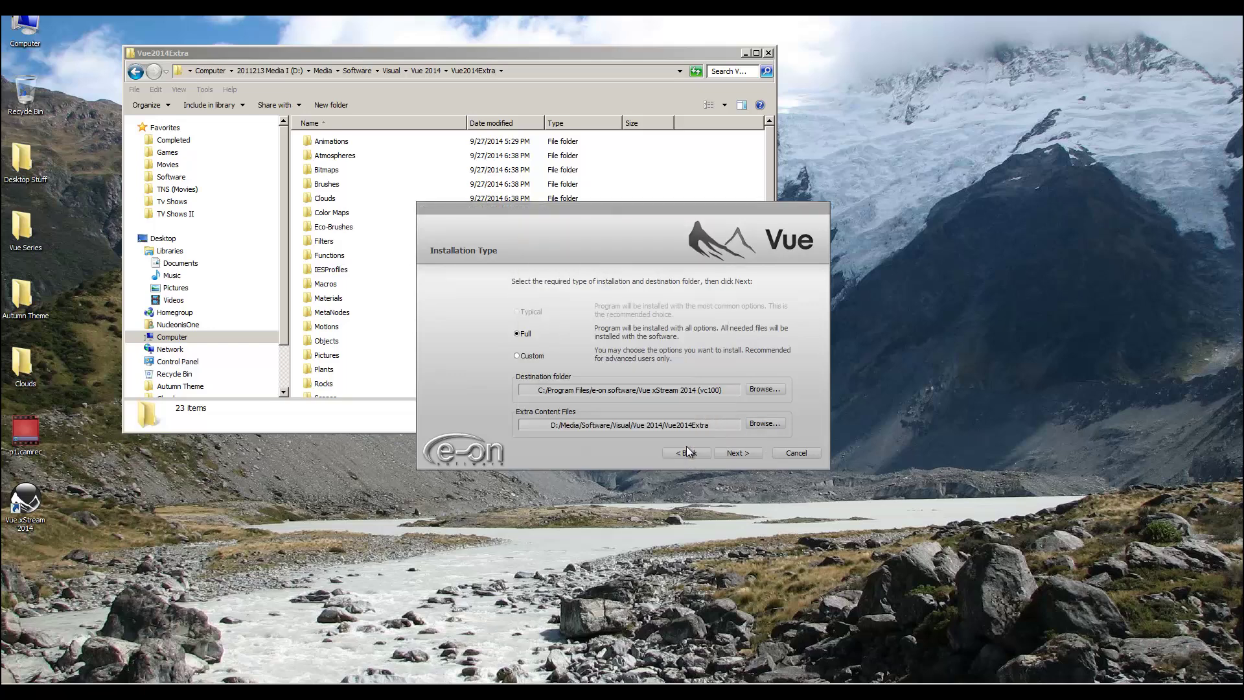
pyautogui.click(780, 452)
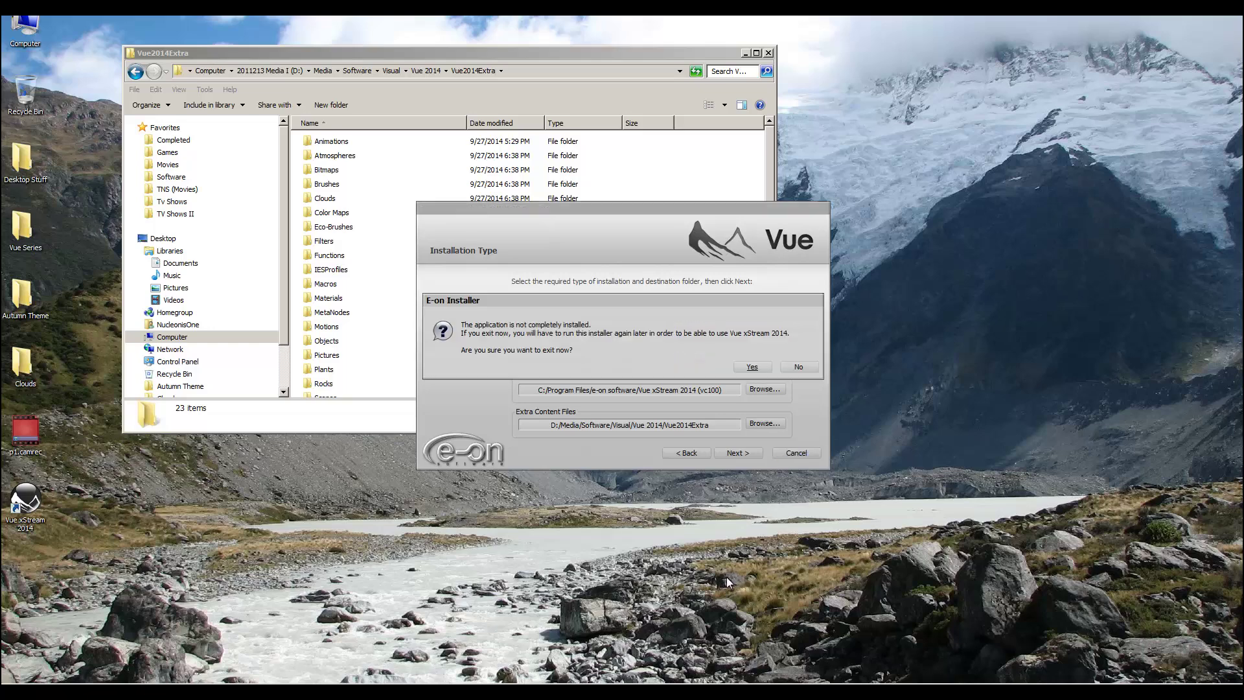
pyautogui.click(752, 367)
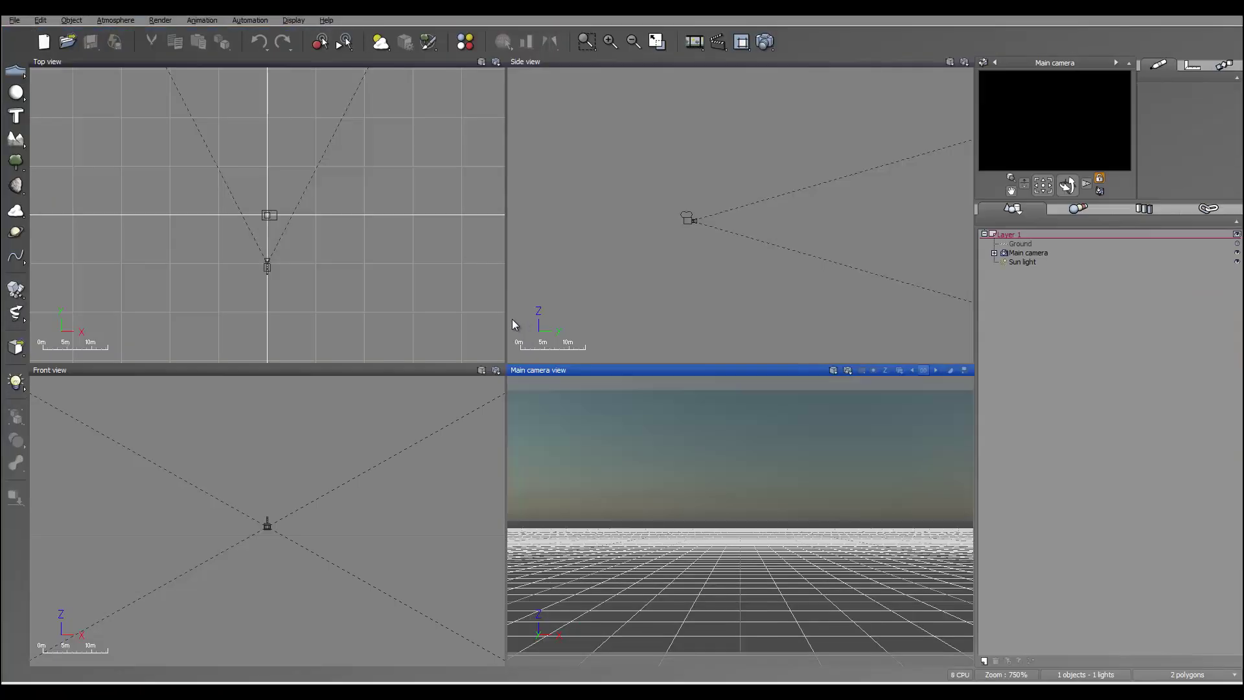
# Step: Reset all Vue xStream options to their defaults and restart
pyautogui.click(11, 22)
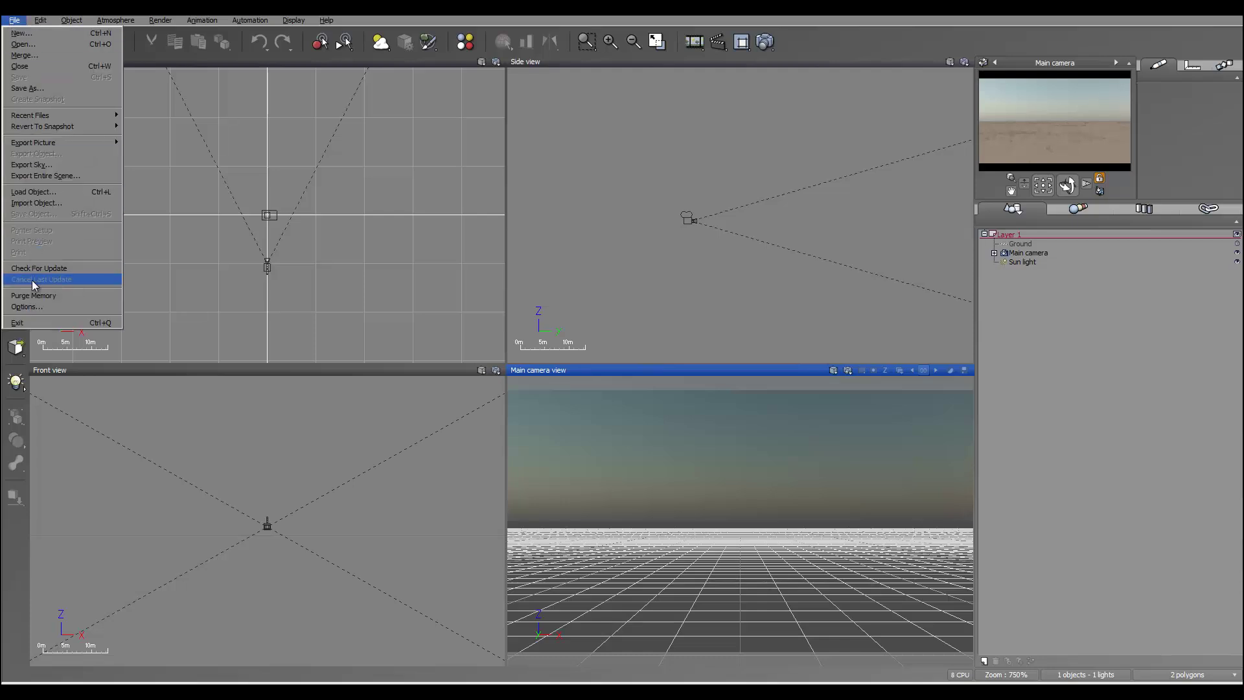
pyautogui.click(28, 307)
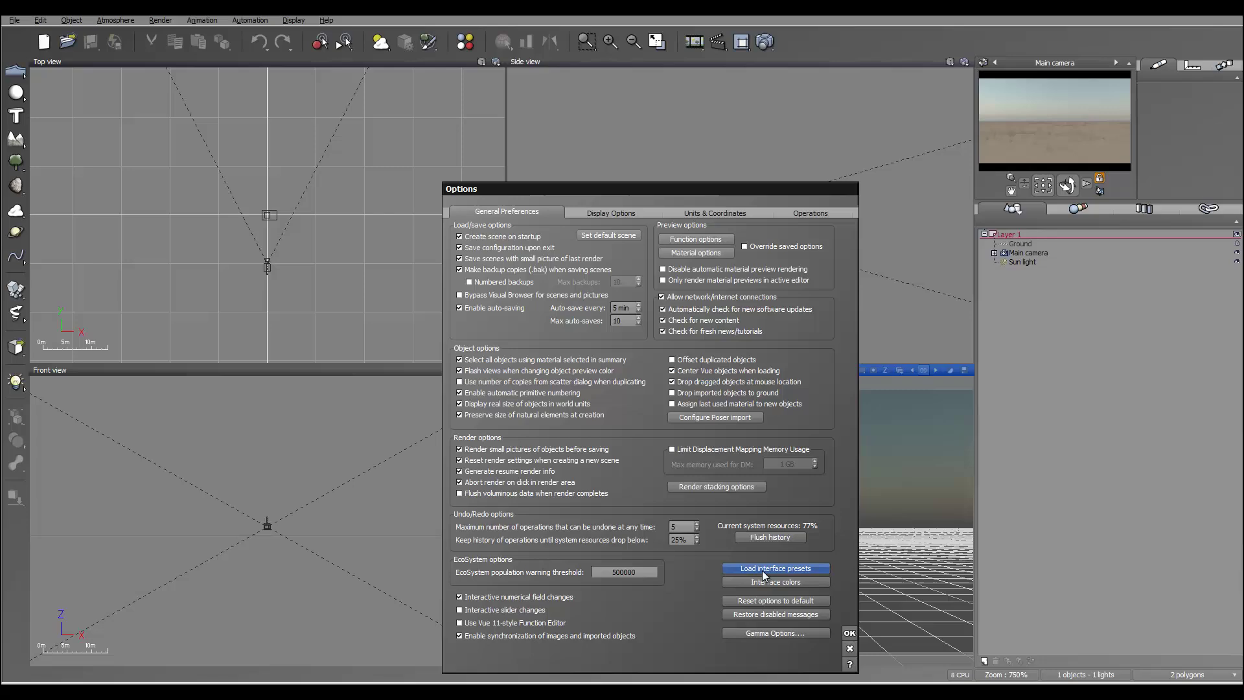
pyautogui.click(784, 601)
pyautogui.click(641, 361)
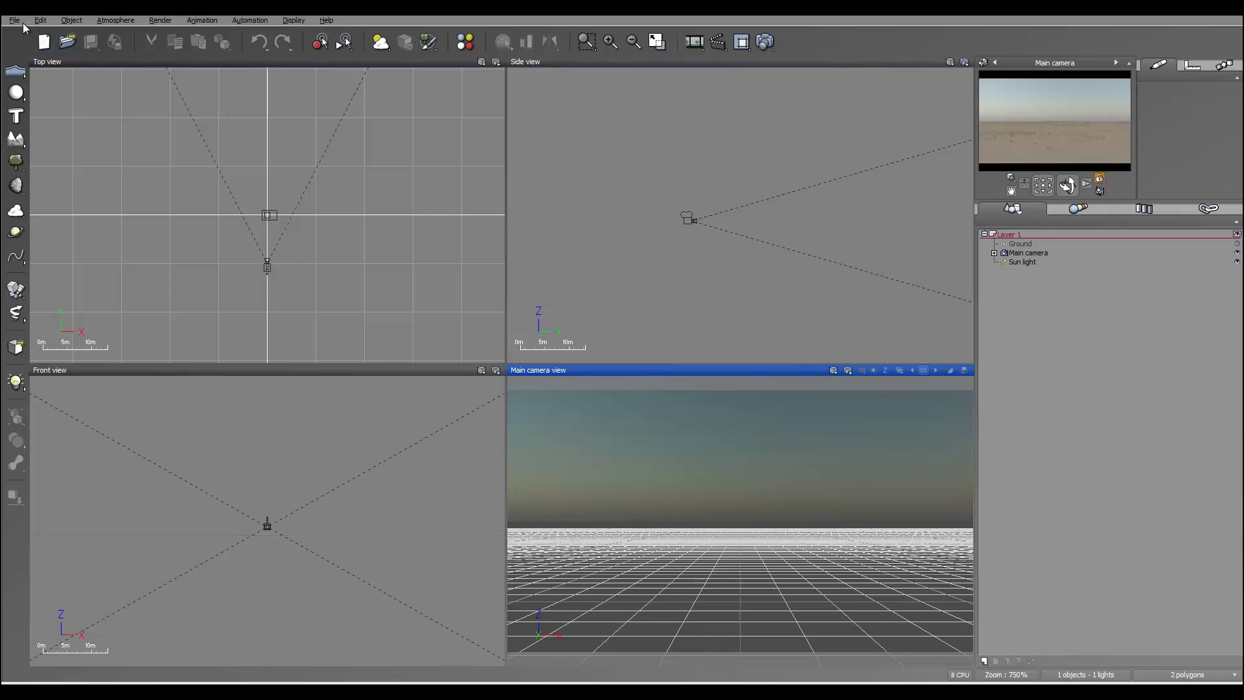
# Step: Request automatic OpenGL configuration from the Display Options preferences
pyautogui.click(13, 20)
pyautogui.click(64, 306)
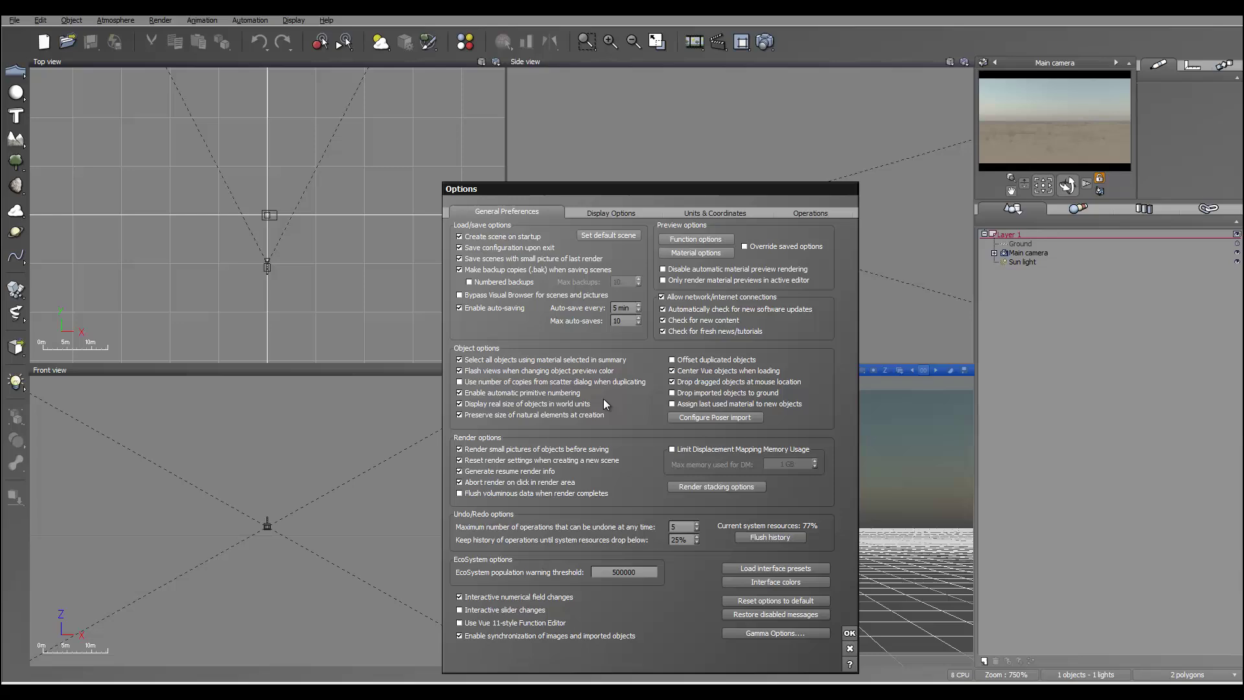
pyautogui.click(611, 212)
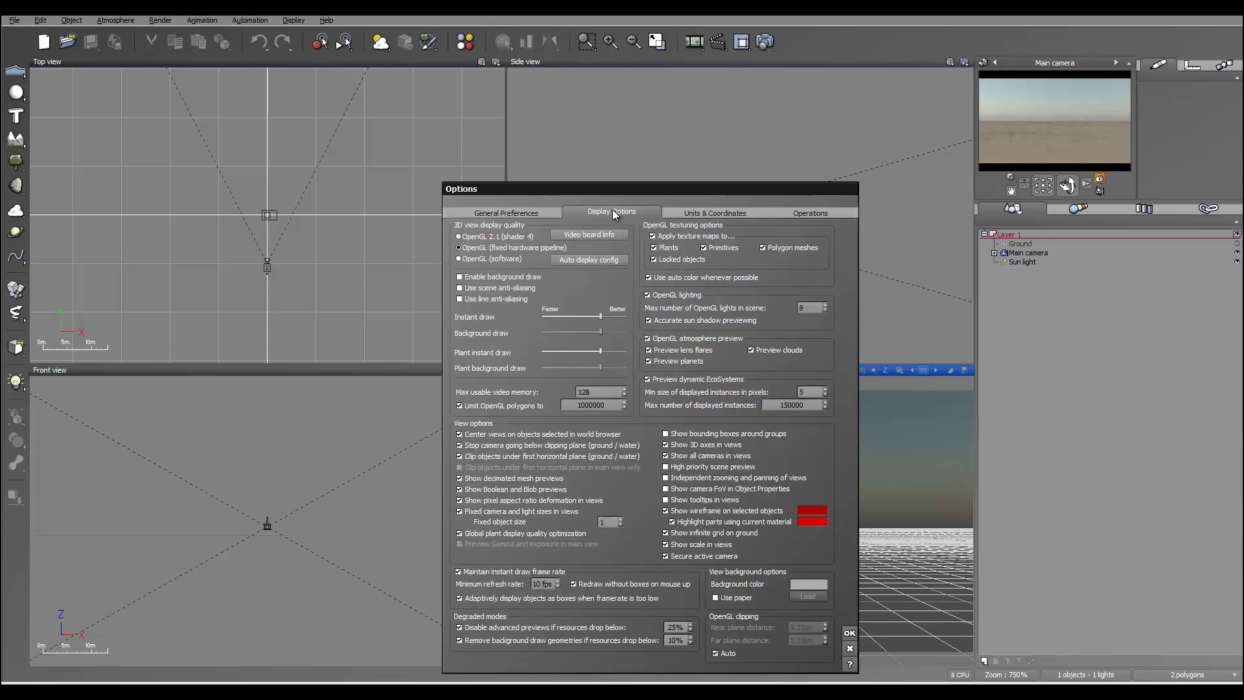
pyautogui.click(592, 259)
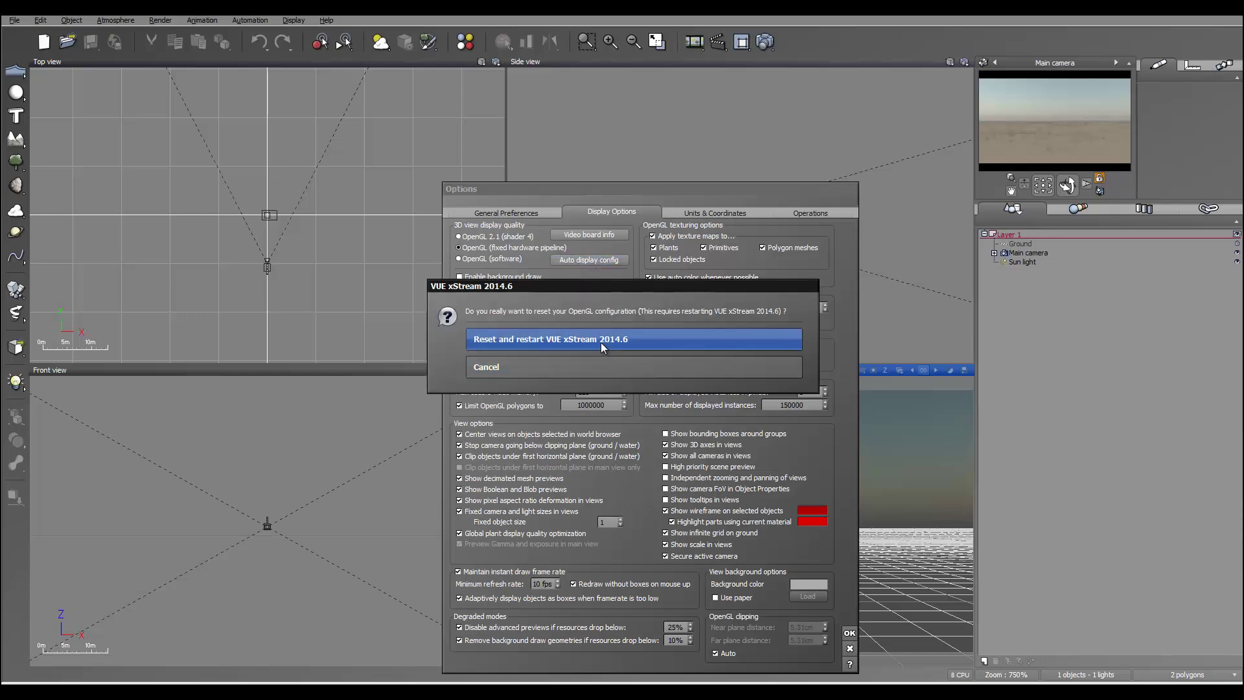
# Step: Confirm the OpenGL reset and restart, moving the auto-configuration progress window lower
pyautogui.click(601, 342)
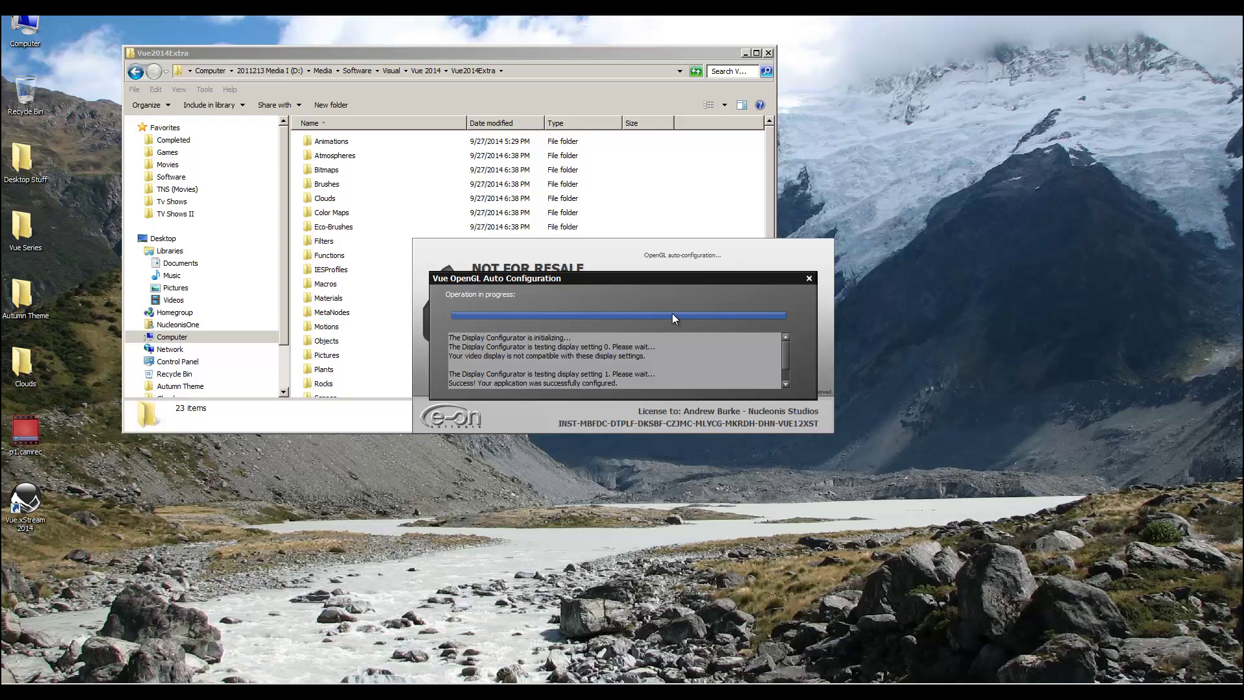
pyautogui.moveTo(536, 280); pyautogui.dragTo(527, 307)
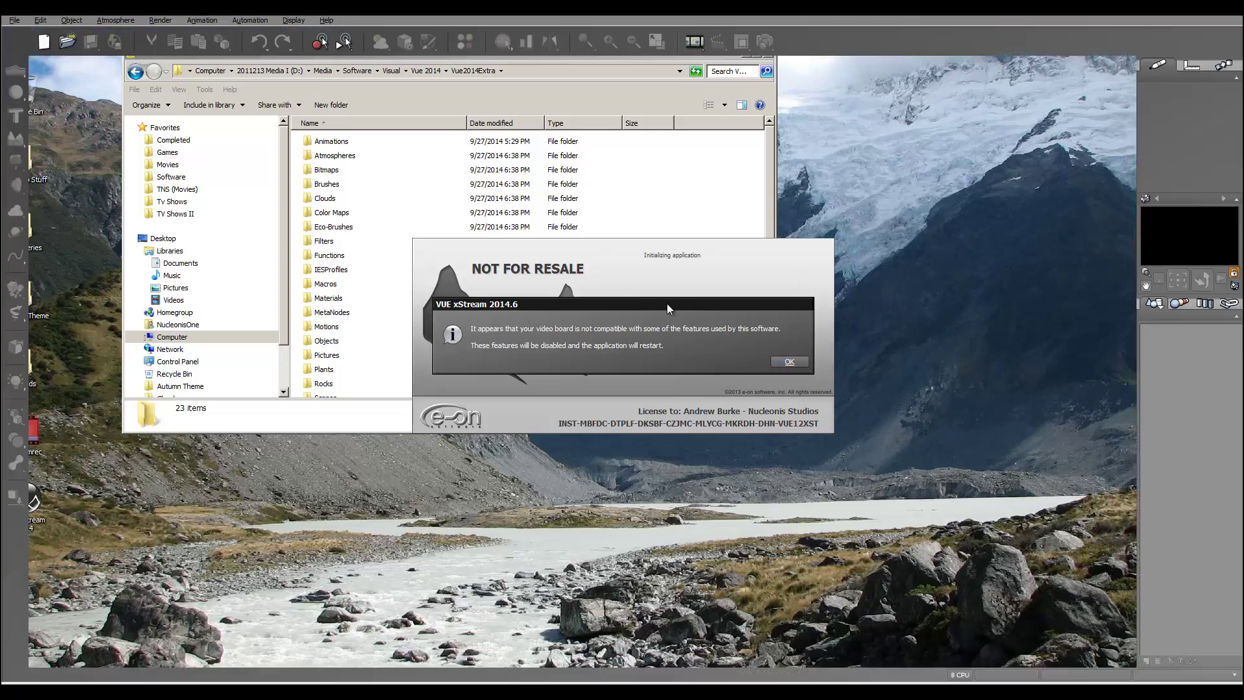
# Step: Accept the video board compatibility warning so Vue disables unsupported features and restarts
pyautogui.moveTo(589, 305); pyautogui.dragTo(568, 365)
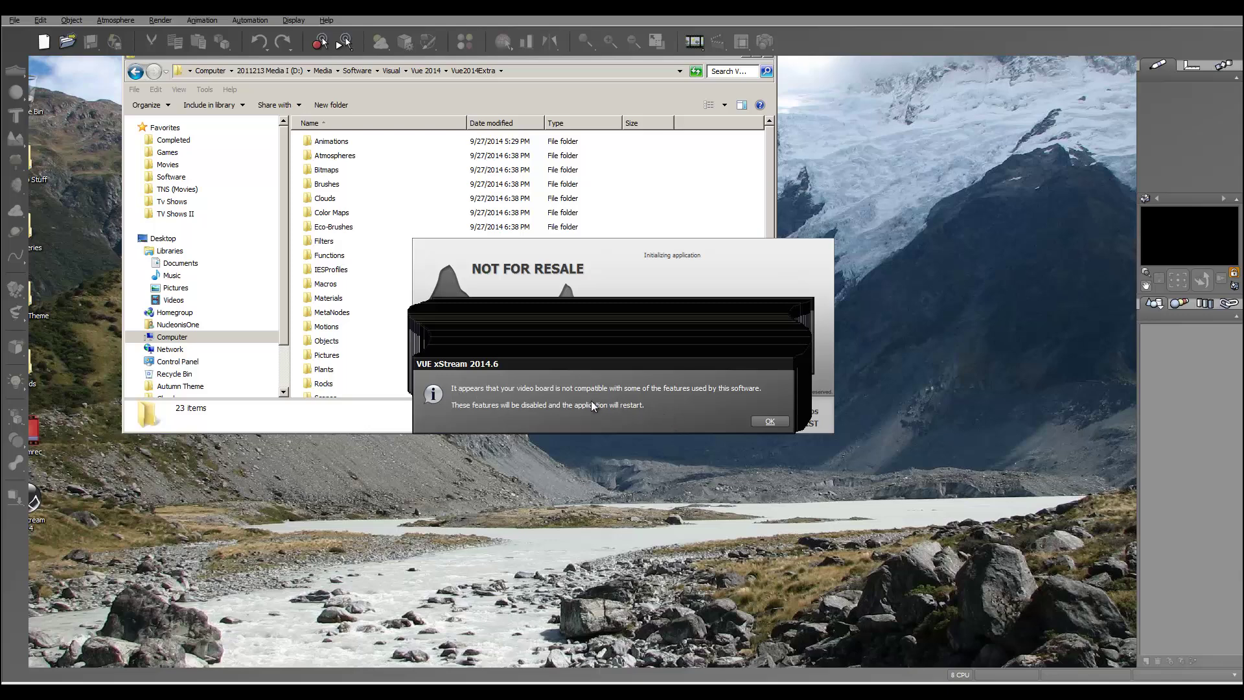
pyautogui.click(768, 422)
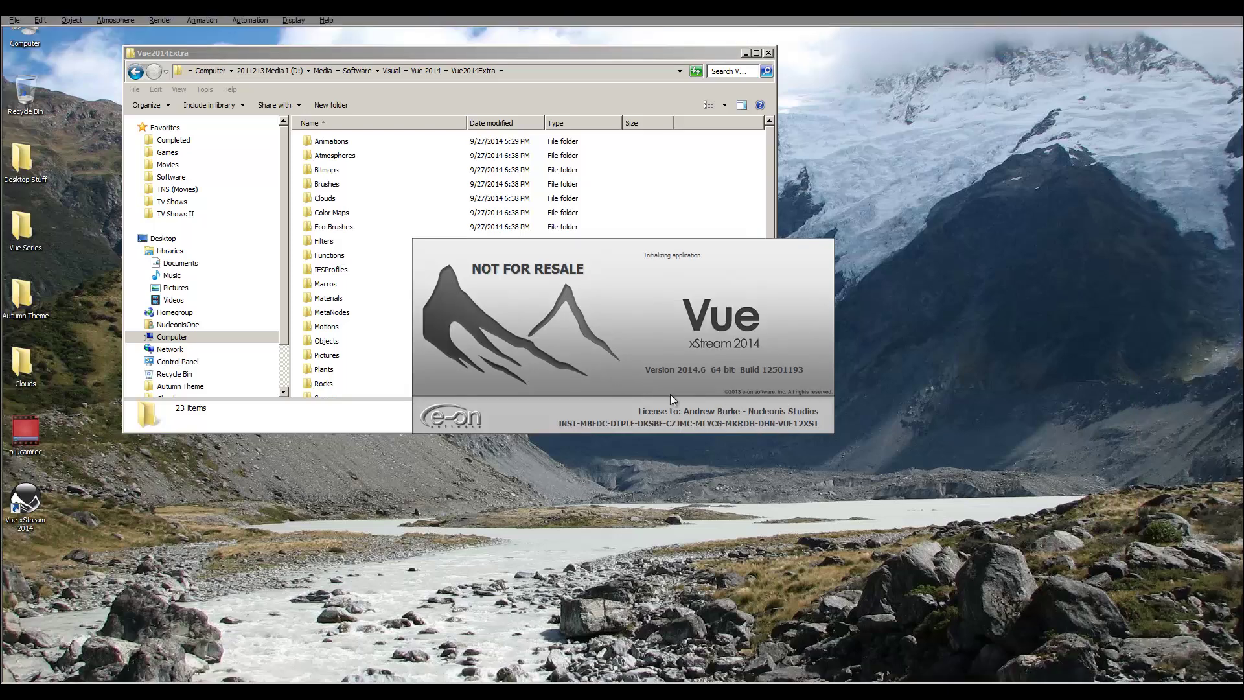